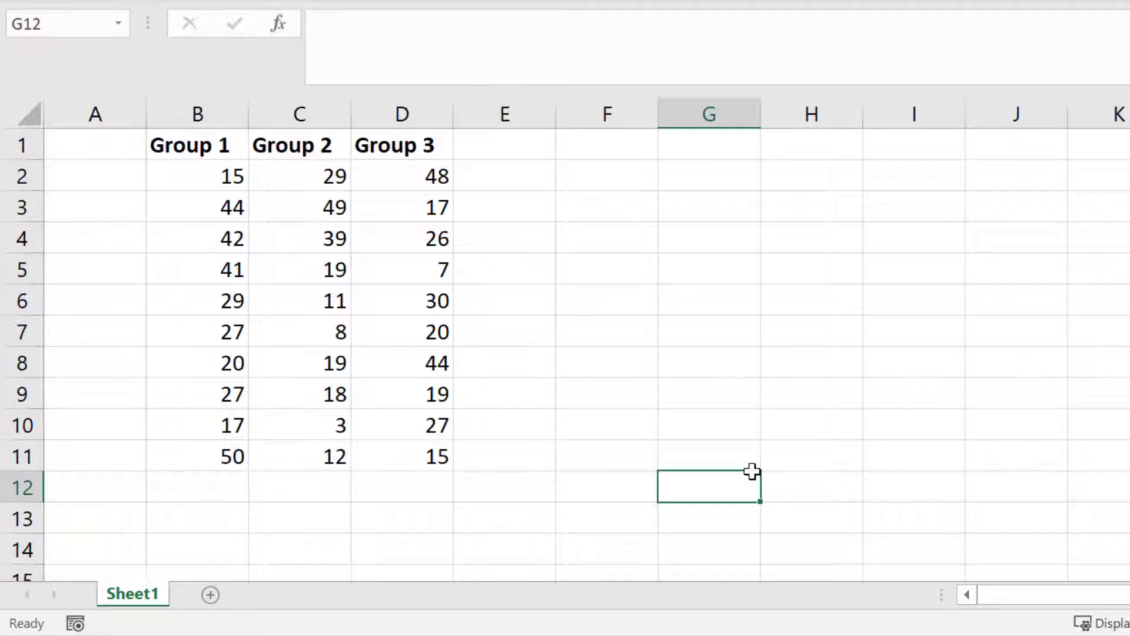
- Label cell A13 'Average'
{"action": "left_click", "coordinate": [124, 516]}
{"action": "type", "text": "Average"}
{"action": "key", "text": "Return"}
- Enter =AVERAGE(B2:B11) in B13, giving 31.2 for Group 1
{"action": "key", "text": "Up"}
{"action": "key", "text": "Right"}
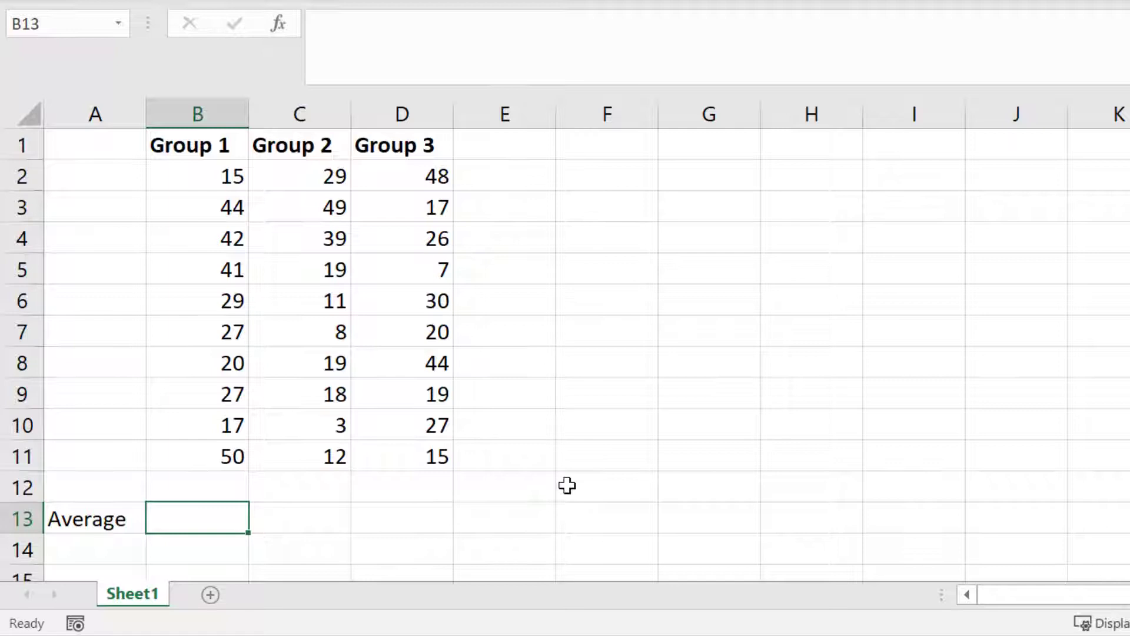
{"action": "type", "text": "=AVER"}
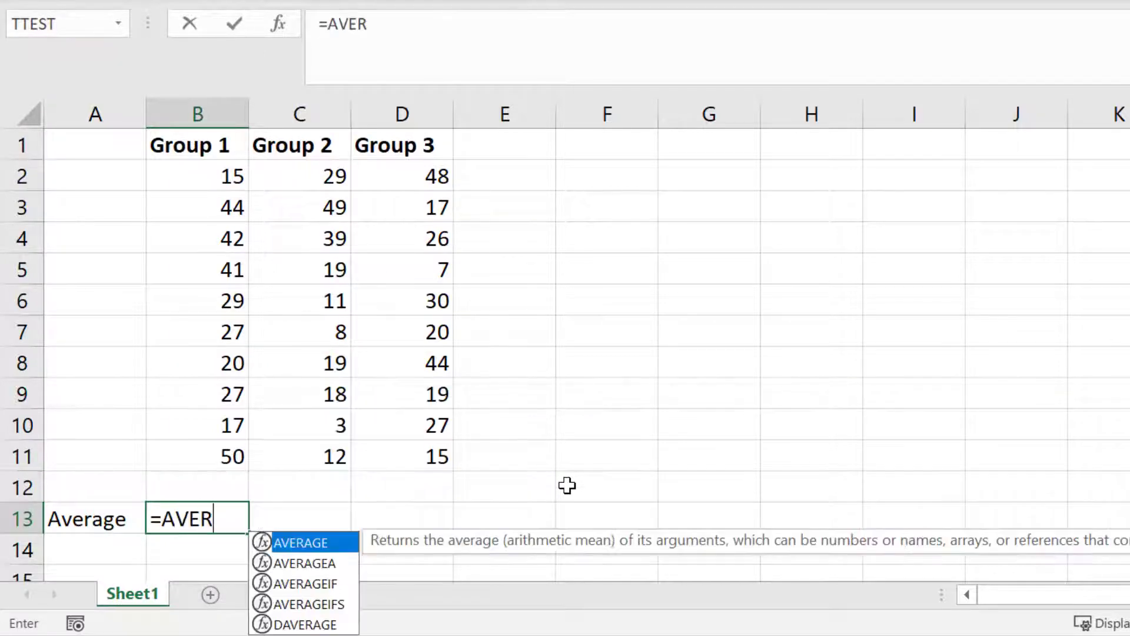
{"action": "type", "text": "AGE("}
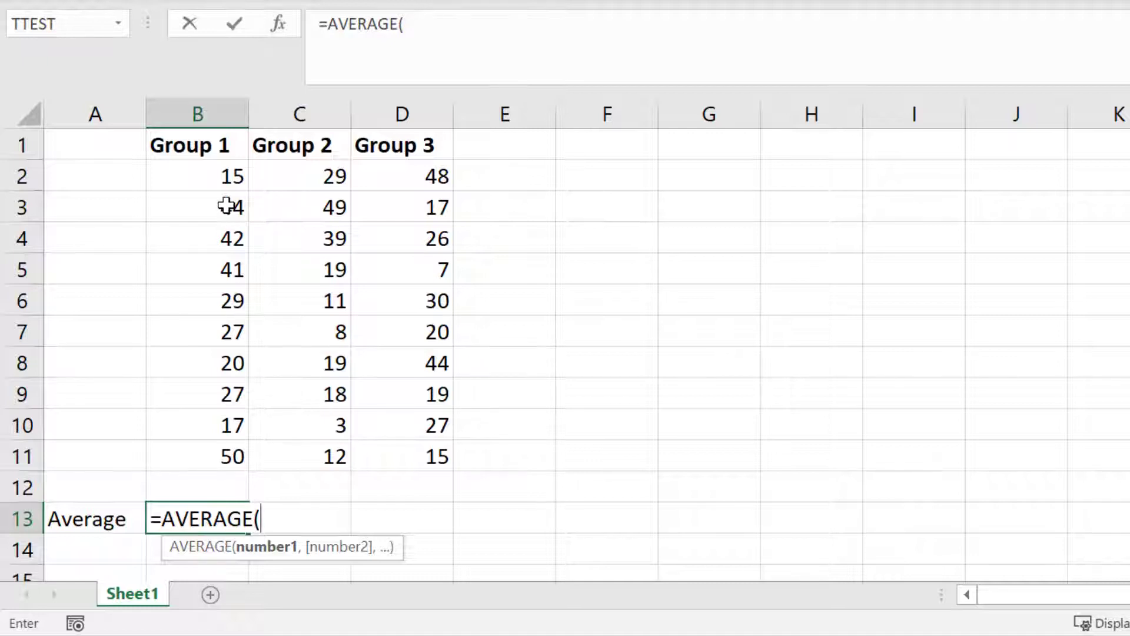
{"action": "left_click", "coordinate": [218, 186]}
{"action": "left_click_drag", "start_coordinate": [218, 186], "coordinate": [217, 447]}
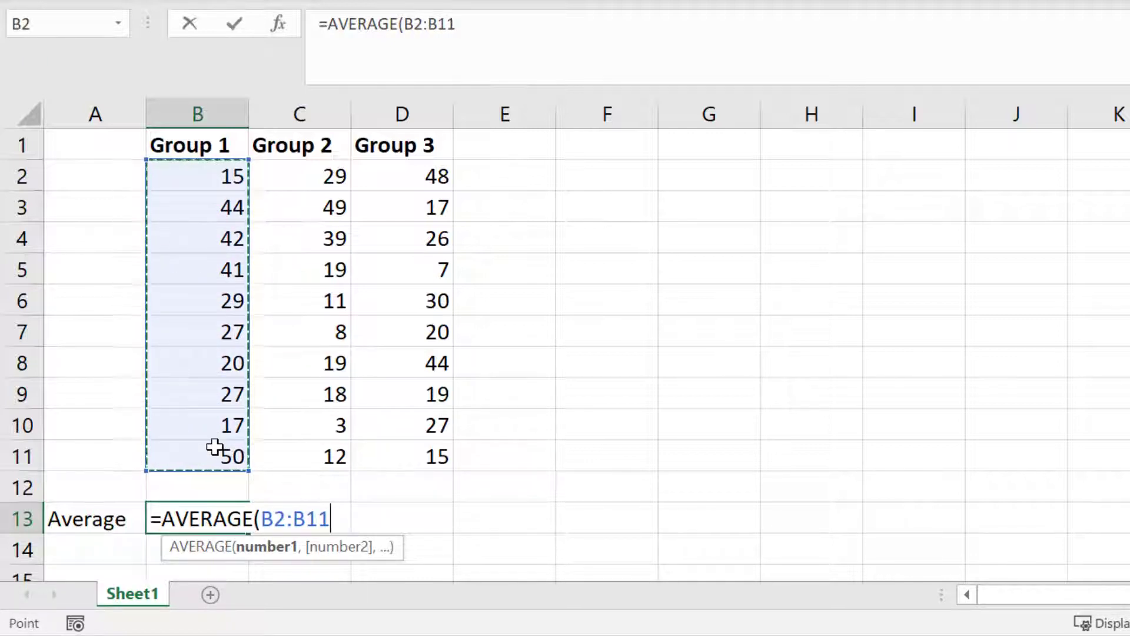
{"action": "type", "text": ")"}
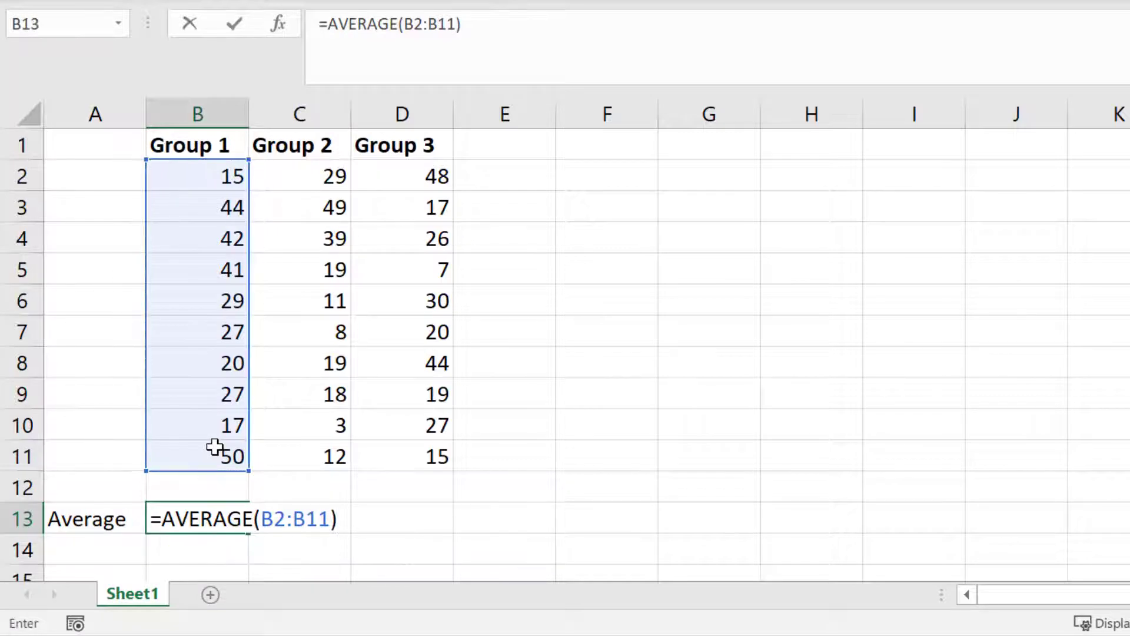
{"action": "key", "text": "Return"}
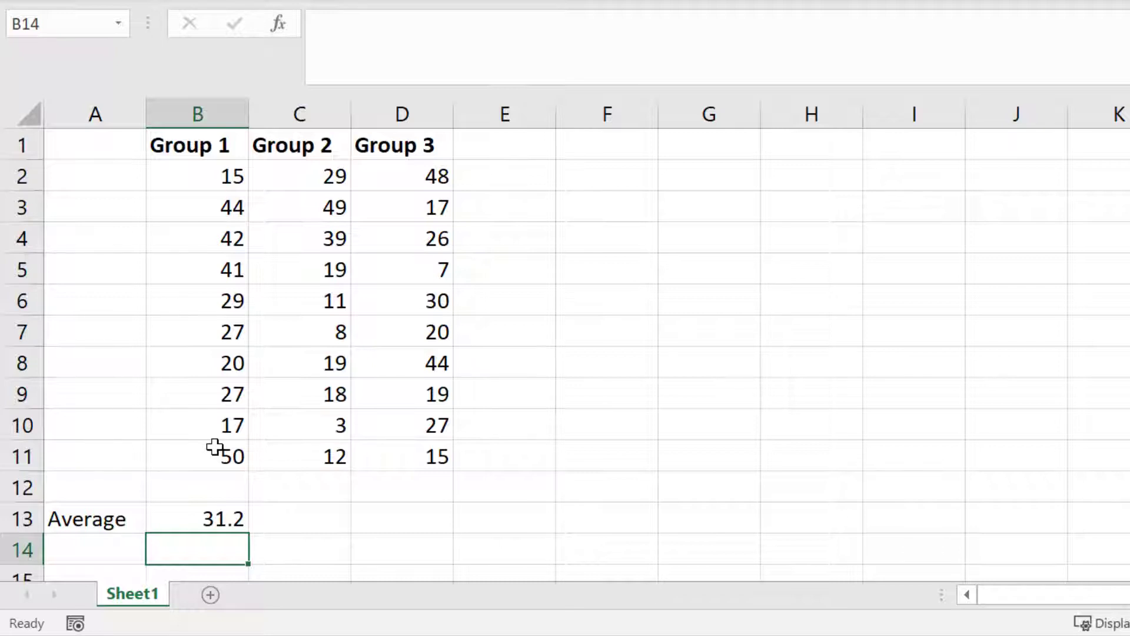
- Fill the B13 average formula across to C13:D13, giving 20.7 and 25.3
{"action": "left_click", "coordinate": [186, 515]}
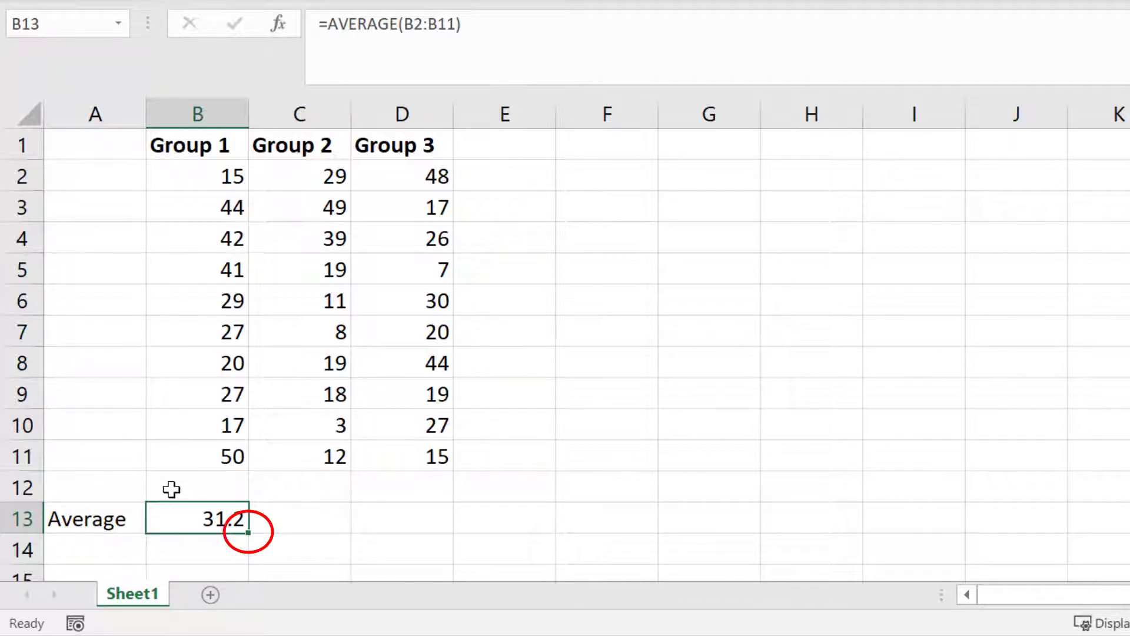
{"action": "left_click_drag", "start_coordinate": [248, 531], "coordinate": [414, 532]}
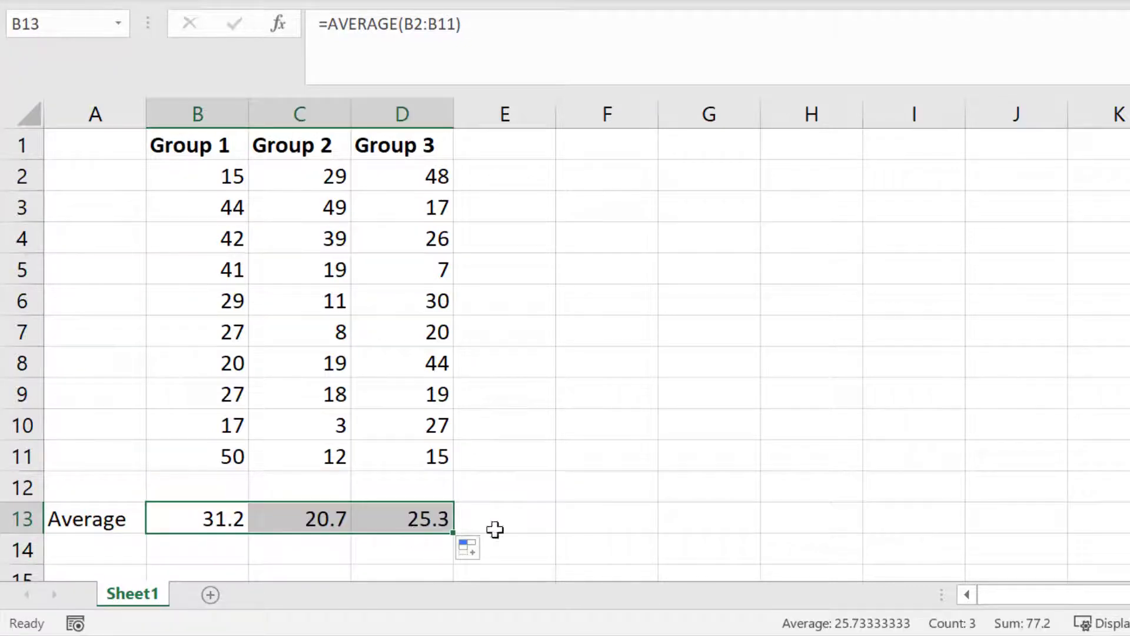
{"action": "left_click", "coordinate": [621, 527]}
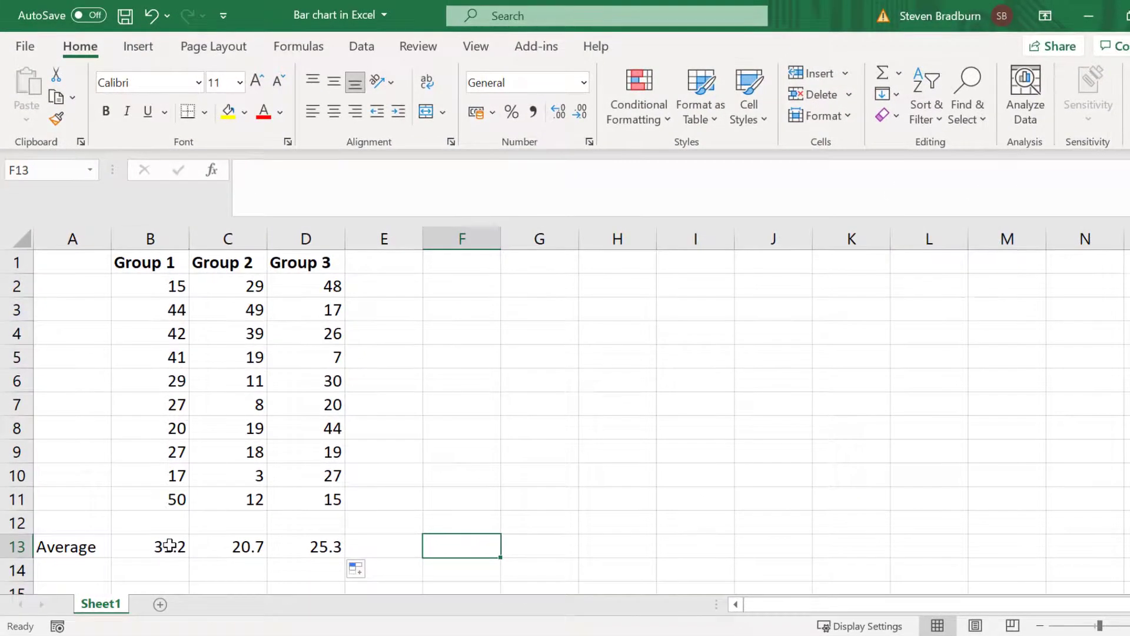
- Insert a 2-D clustered column chart of B13:D13 and resize it beside the table
{"action": "left_click_drag", "start_coordinate": [169, 545], "coordinate": [310, 546]}
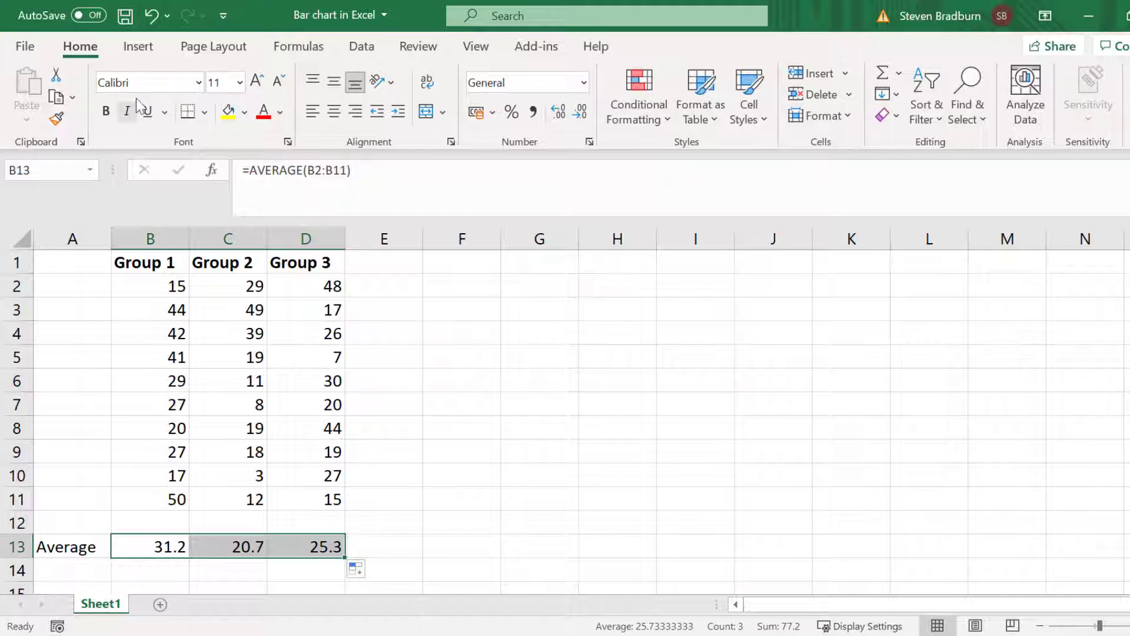
{"action": "left_click", "coordinate": [136, 48]}
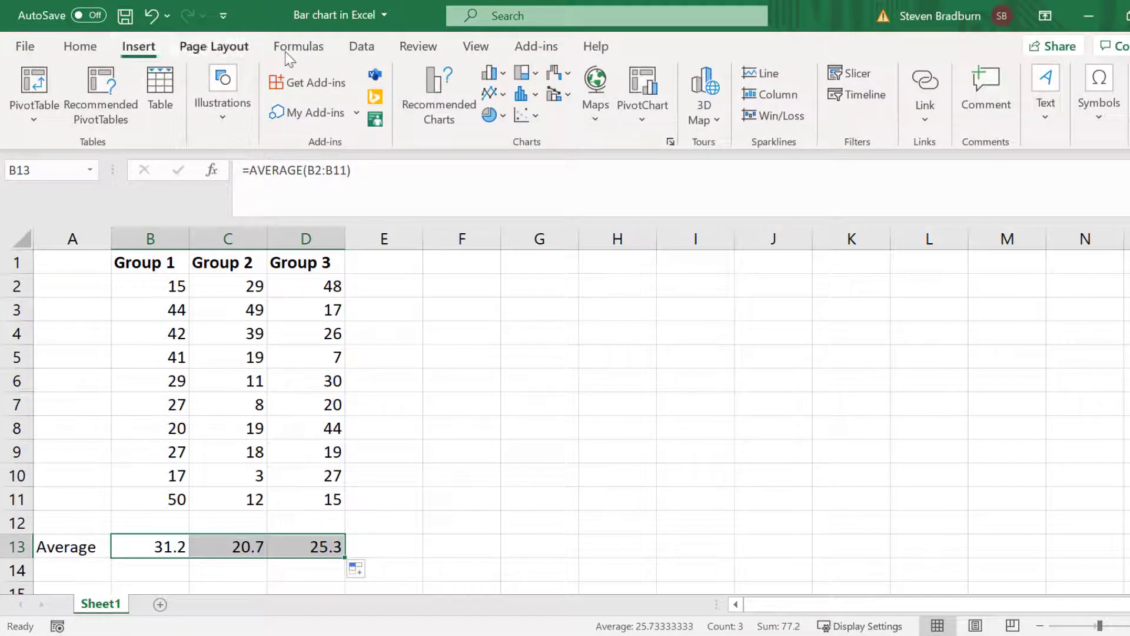
{"action": "left_click", "coordinate": [504, 74]}
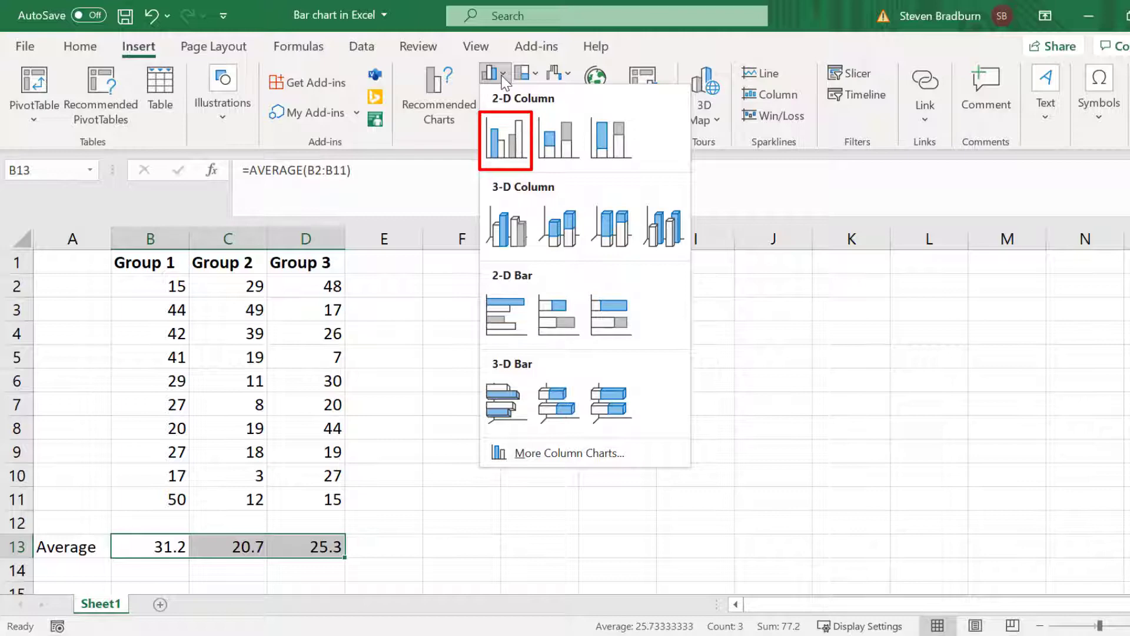
{"action": "left_click", "coordinate": [505, 135]}
{"action": "mouse_move", "coordinate": [894, 253]}
{"action": "left_mouse_down"}
{"action": "mouse_move", "coordinate": [828, 335]}
{"action": "mouse_move", "coordinate": [886, 267]}
{"action": "left_mouse_up"}
{"action": "left_click_drag", "start_coordinate": [888, 398], "coordinate": [840, 406]}
- Use header range B1:D1 as the horizontal axis labels: Group 1, Group 2, Group 3
{"action": "left_click", "coordinate": [888, 416]}
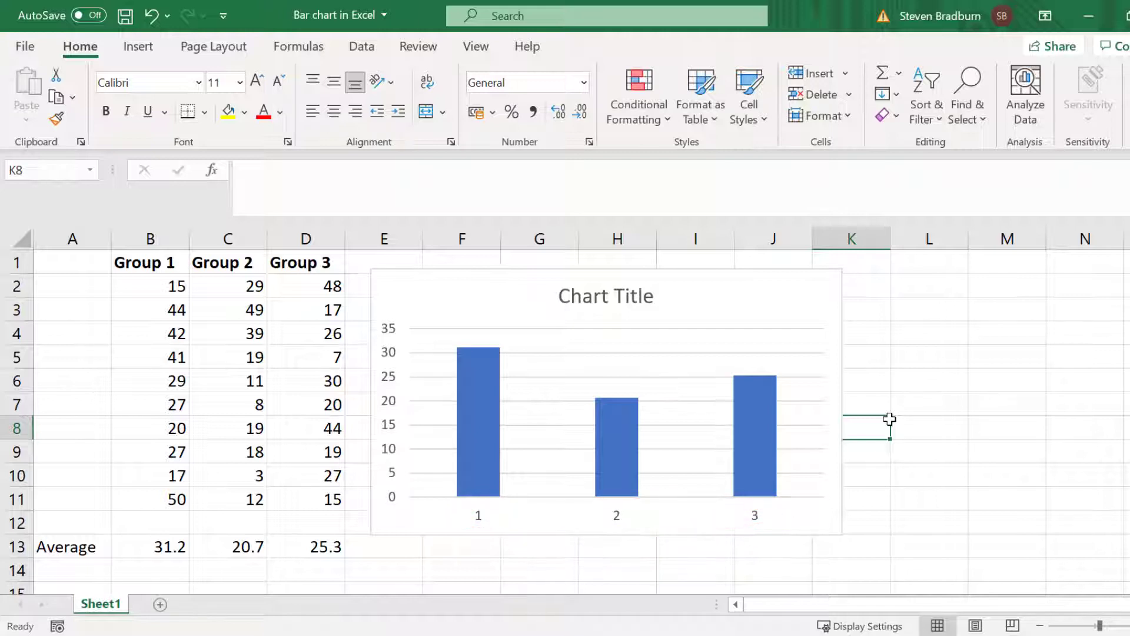
{"action": "right_click", "coordinate": [689, 419]}
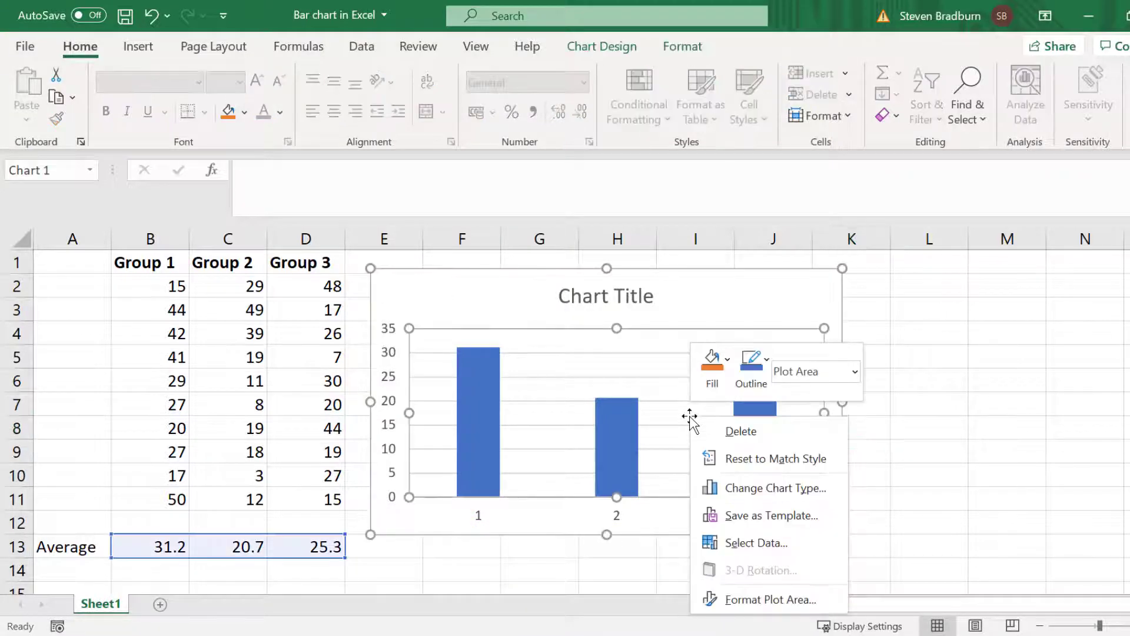
{"action": "left_click", "coordinate": [805, 542]}
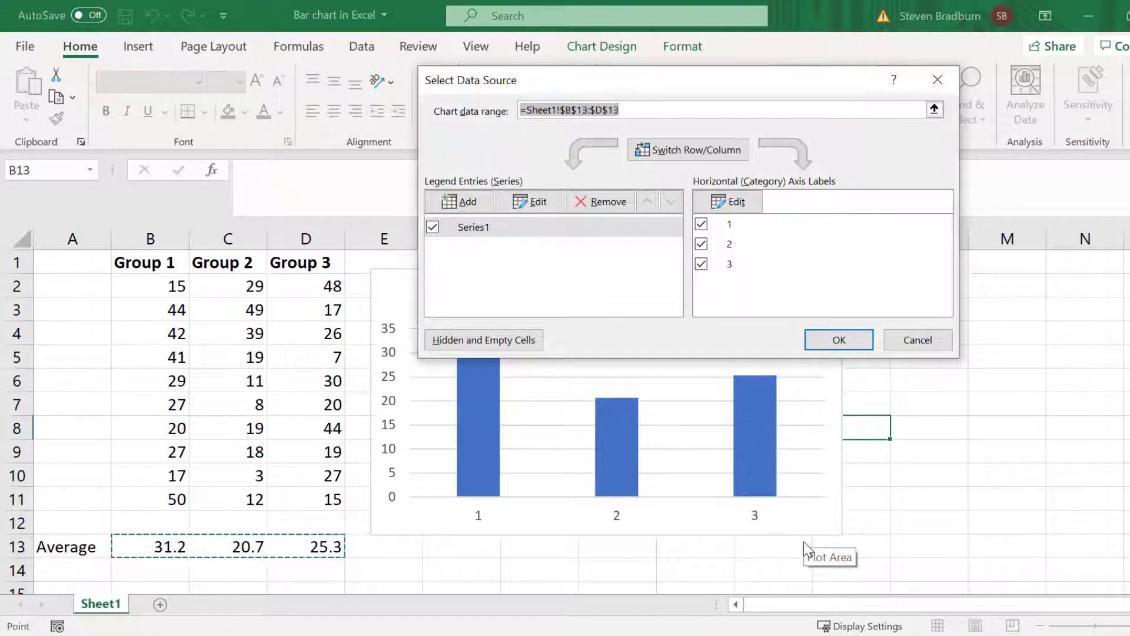
{"action": "left_click", "coordinate": [735, 205]}
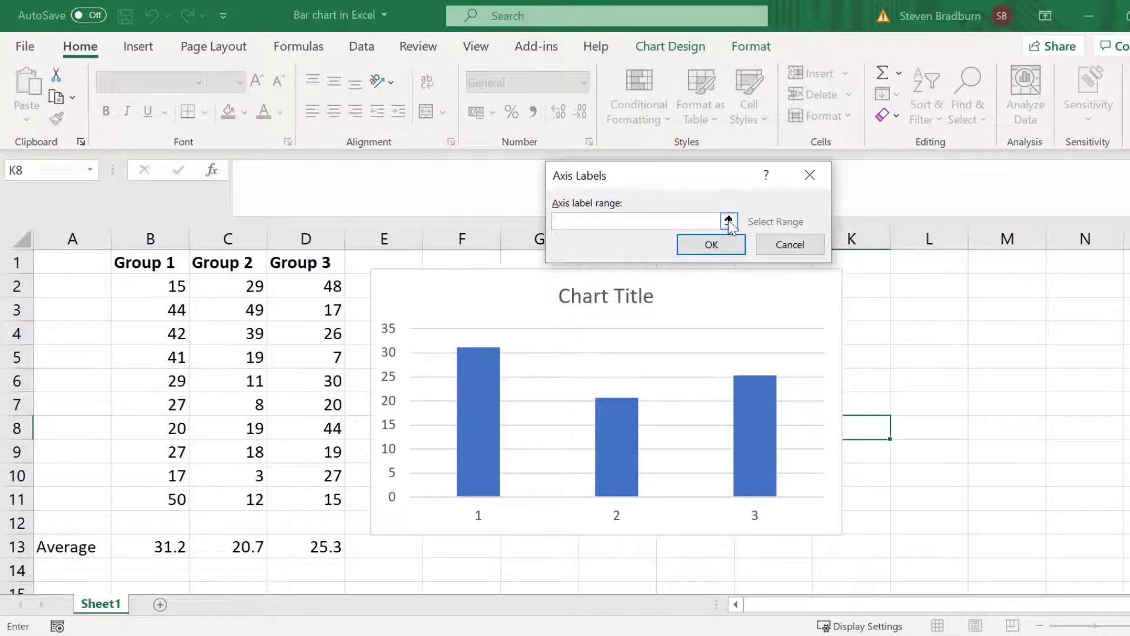
{"action": "left_click", "coordinate": [729, 220]}
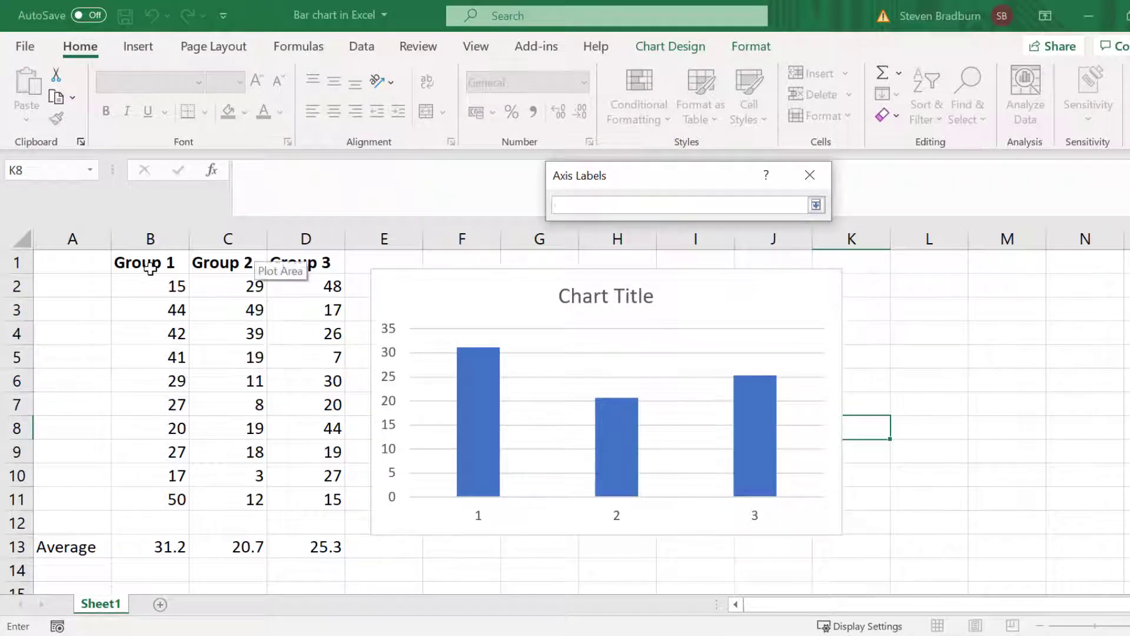
{"action": "left_click_drag", "start_coordinate": [150, 268], "coordinate": [296, 265]}
{"action": "key", "text": "Return"}
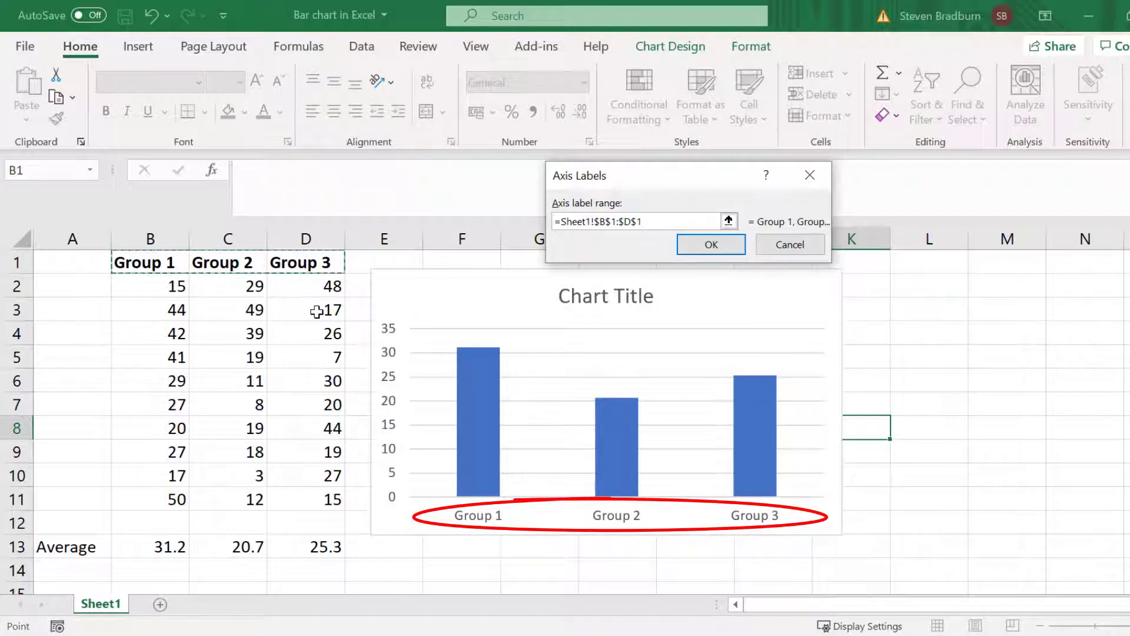
{"action": "left_click", "coordinate": [705, 245]}
{"action": "left_click", "coordinate": [839, 340]}
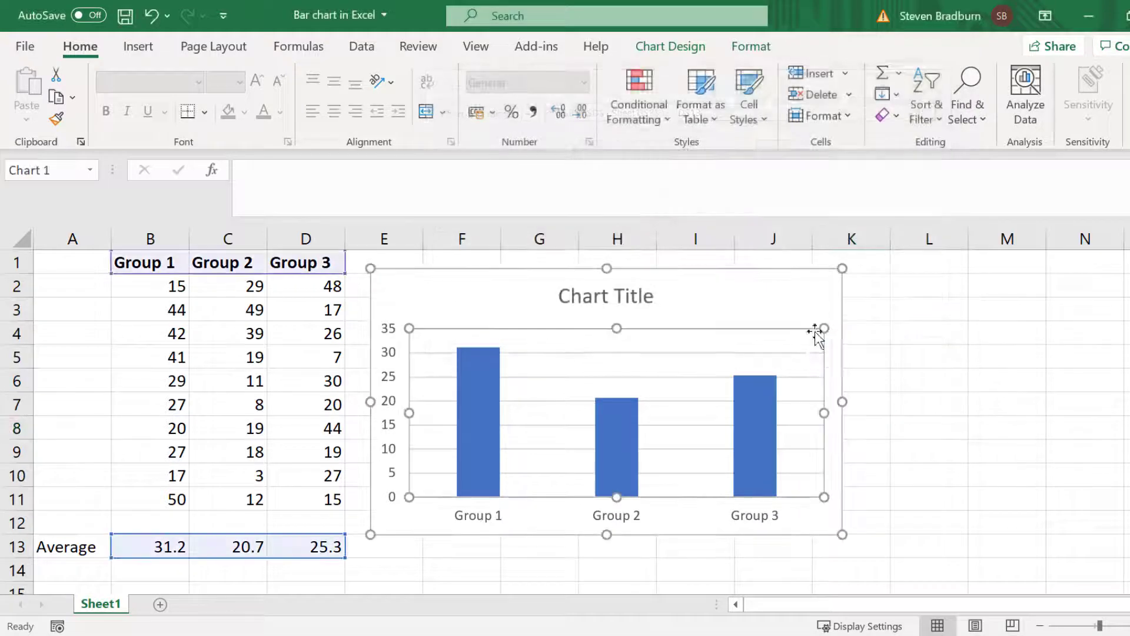
- Add Outside End data labels showing 31.2, 20.7 and 25.3 on the bars
{"action": "left_click", "coordinate": [899, 379]}
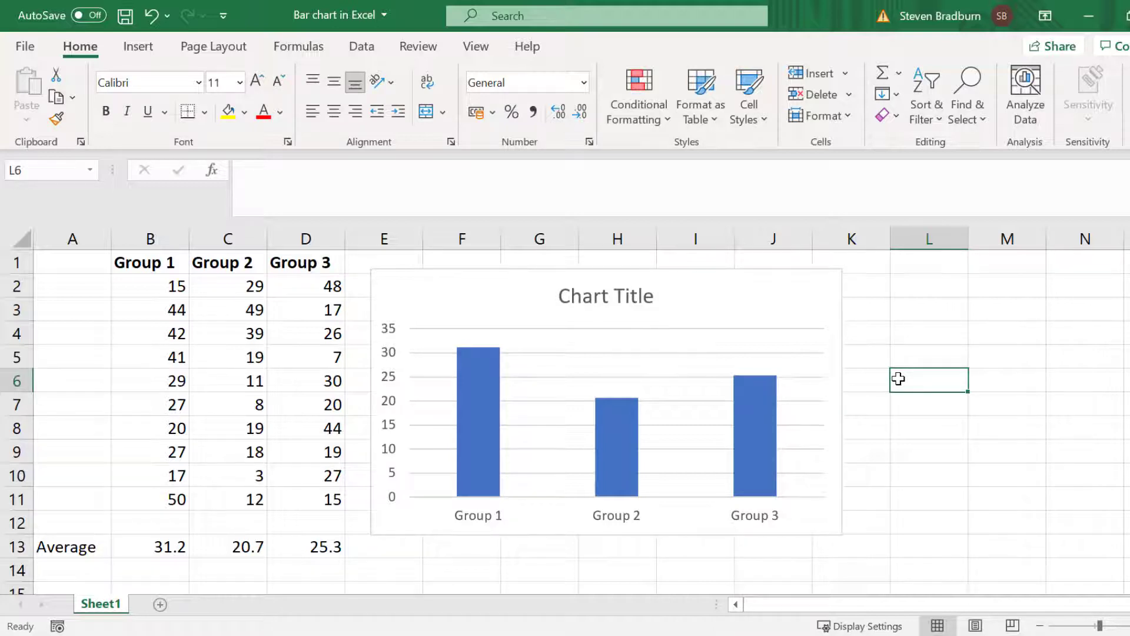
{"action": "left_click", "coordinate": [815, 310]}
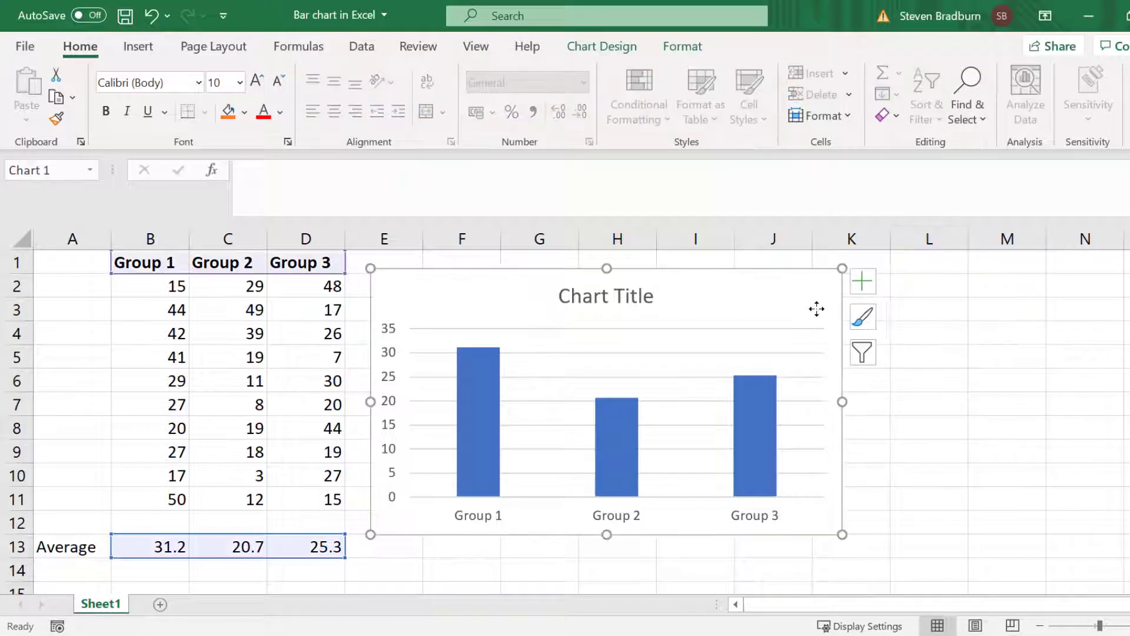
{"action": "left_click", "coordinate": [621, 53]}
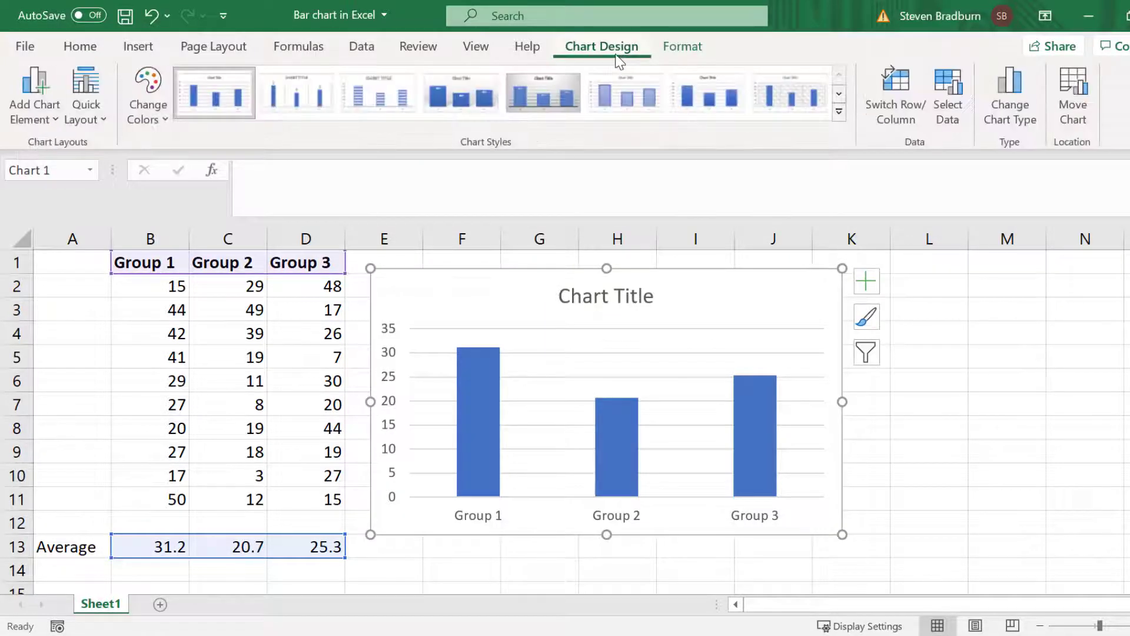
{"action": "left_click", "coordinate": [54, 104]}
{"action": "mouse_move", "coordinate": [92, 225]}
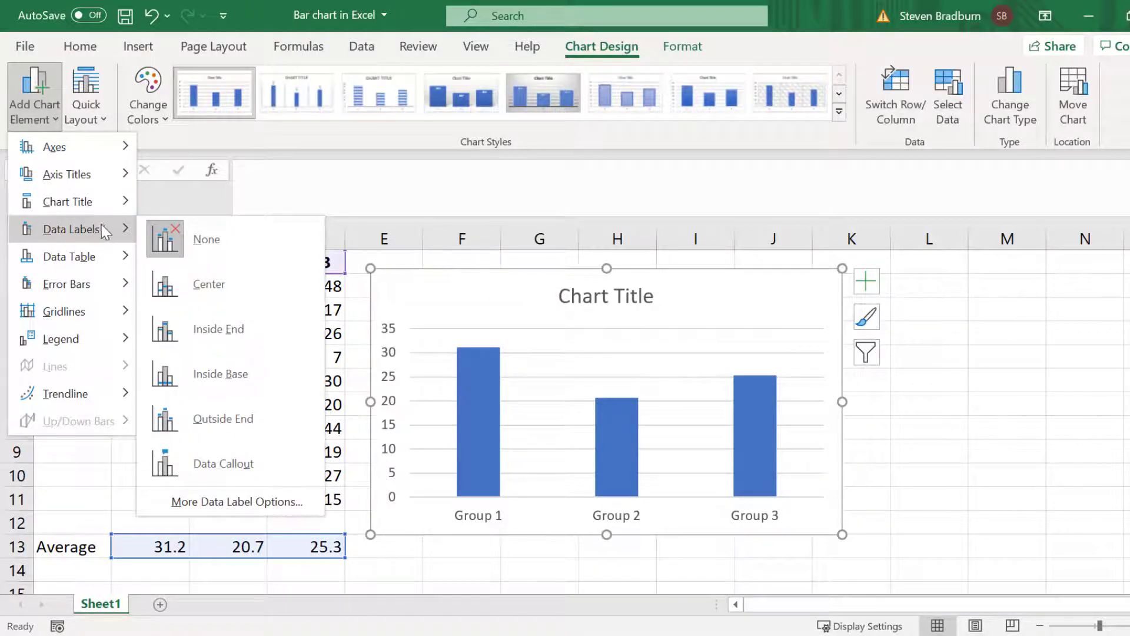
{"action": "left_click", "coordinate": [200, 408]}
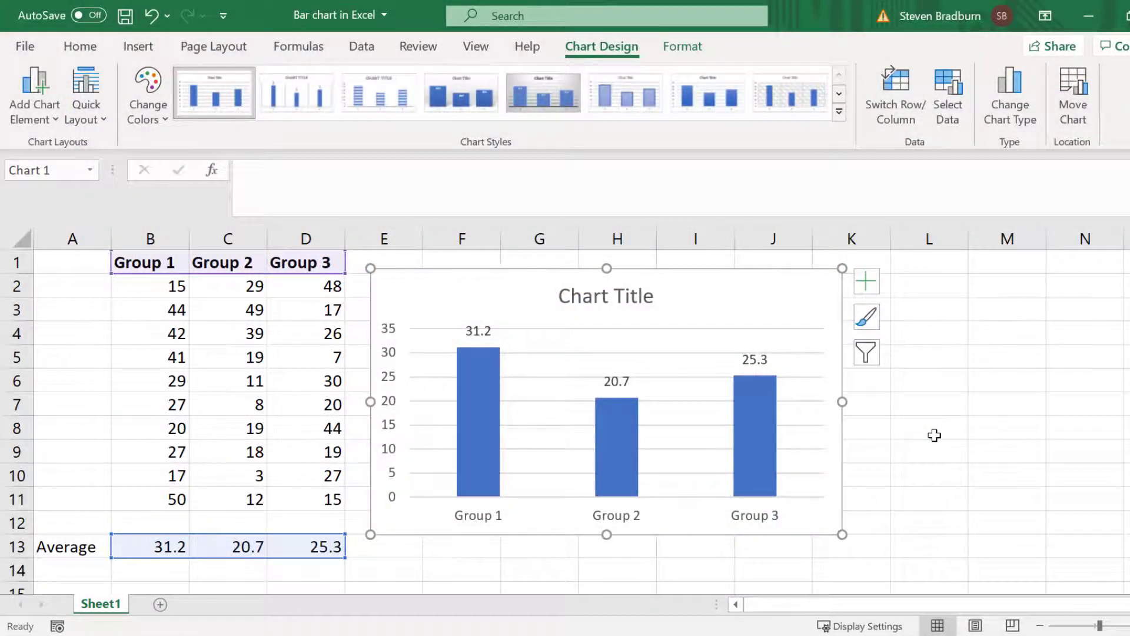
- Fill the whole bar series with the orange theme colour
{"action": "left_click", "coordinate": [935, 434]}
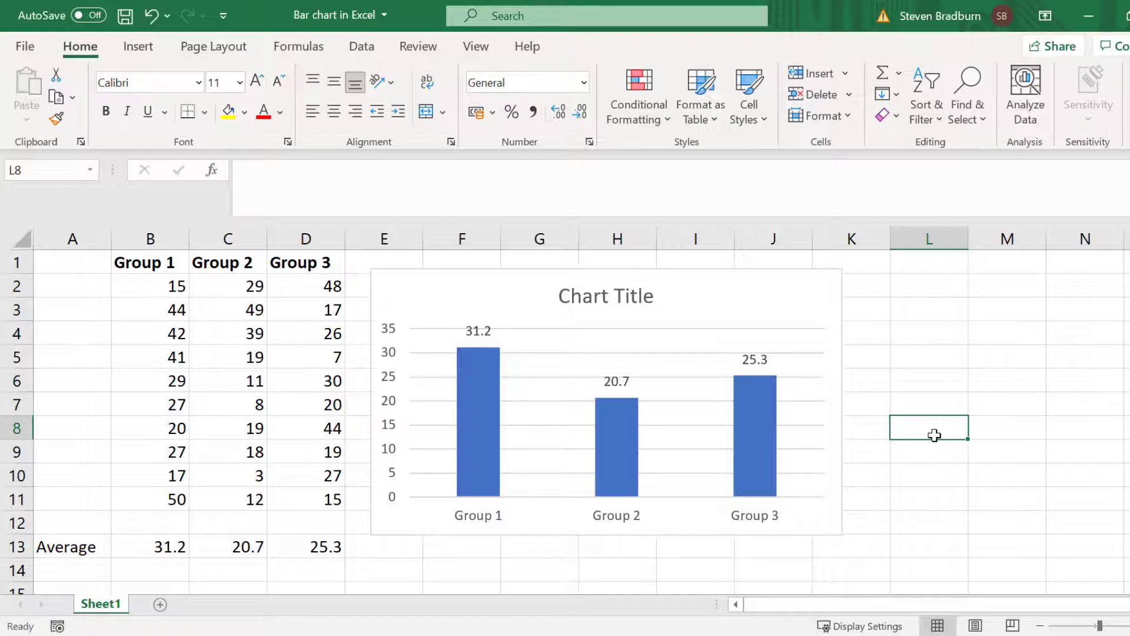
{"action": "left_click", "coordinate": [618, 442]}
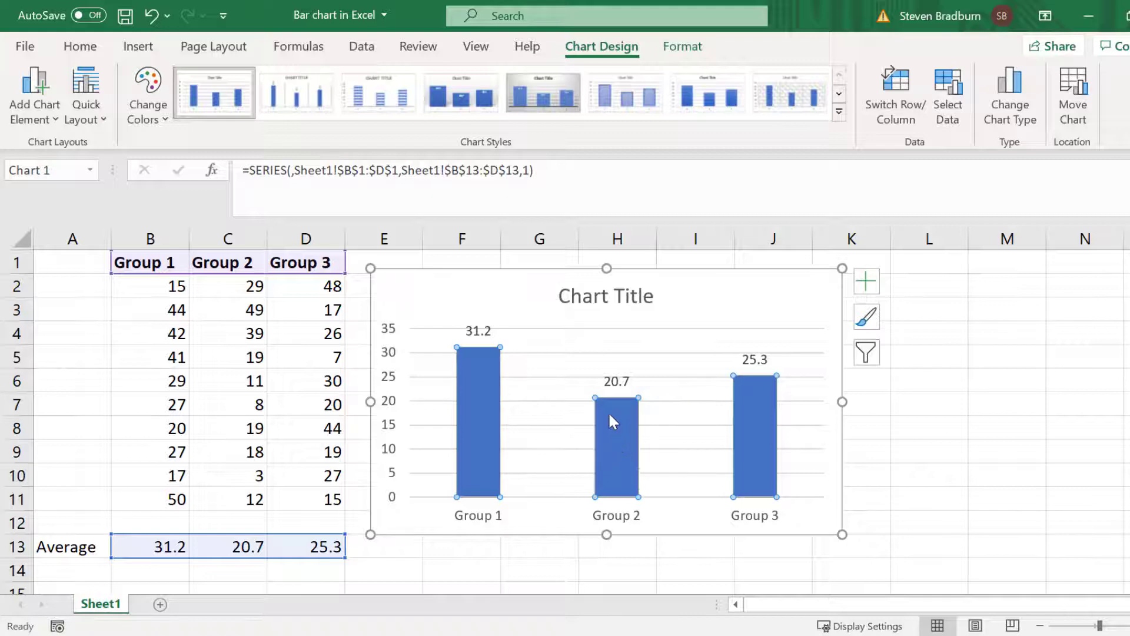
{"action": "left_click", "coordinate": [692, 51]}
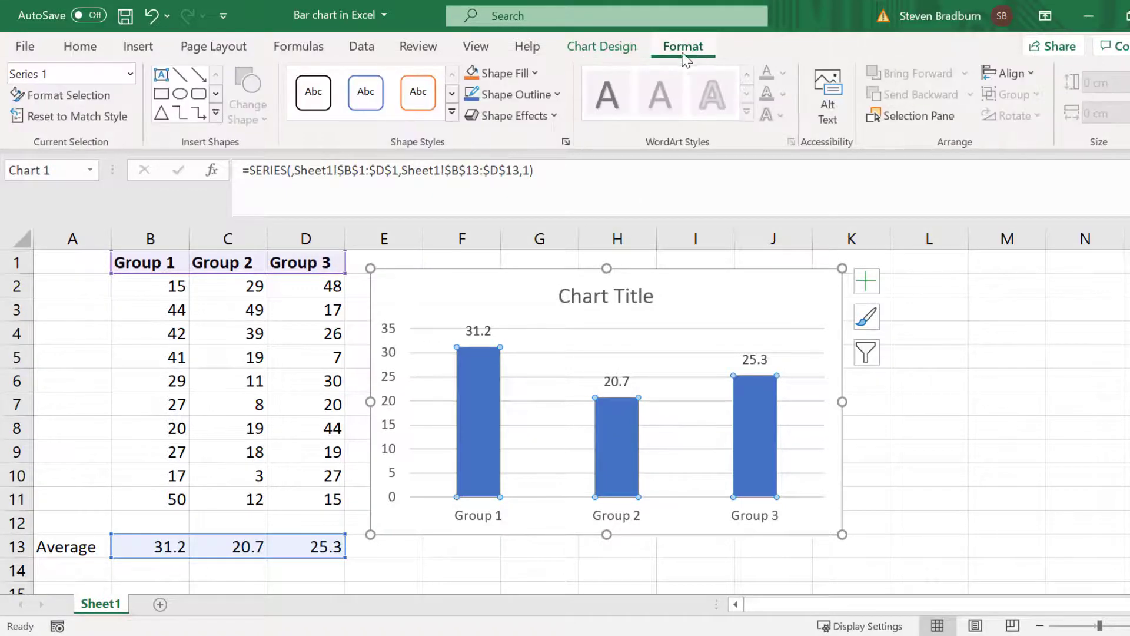
{"action": "left_click", "coordinate": [517, 79]}
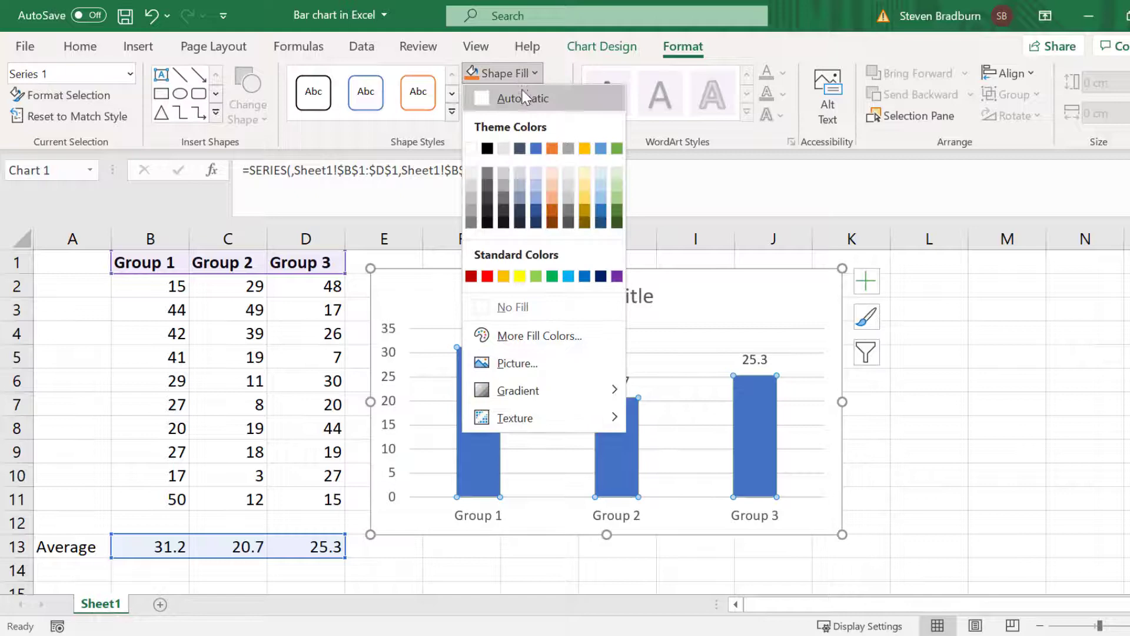
{"action": "left_click", "coordinate": [552, 148]}
{"action": "left_click", "coordinate": [884, 425]}
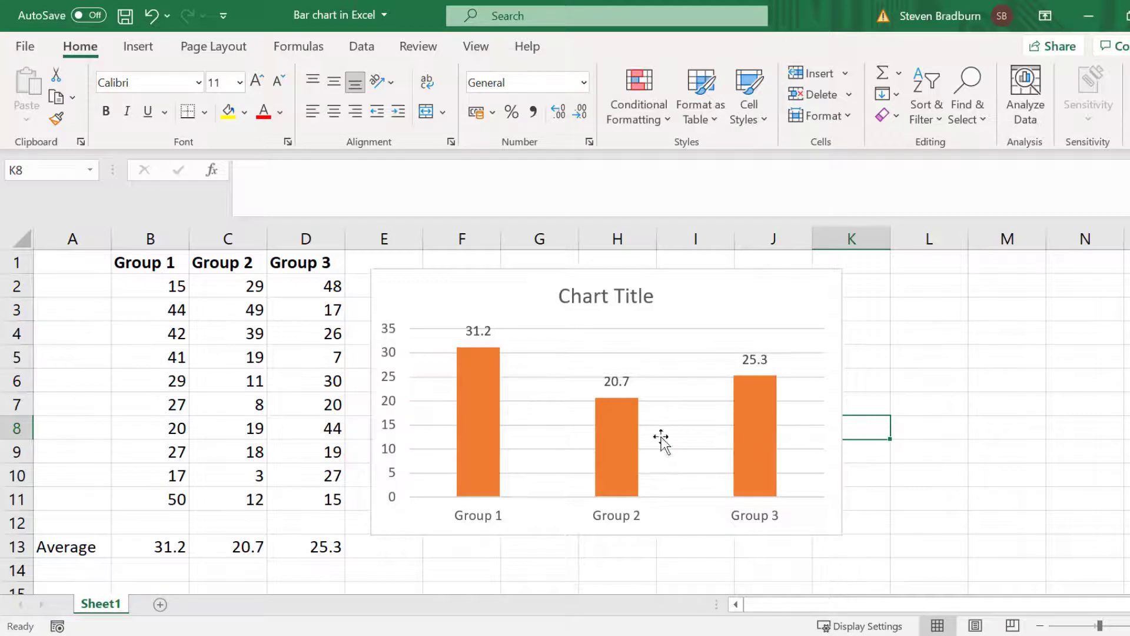
{"action": "left_click", "coordinate": [630, 443]}
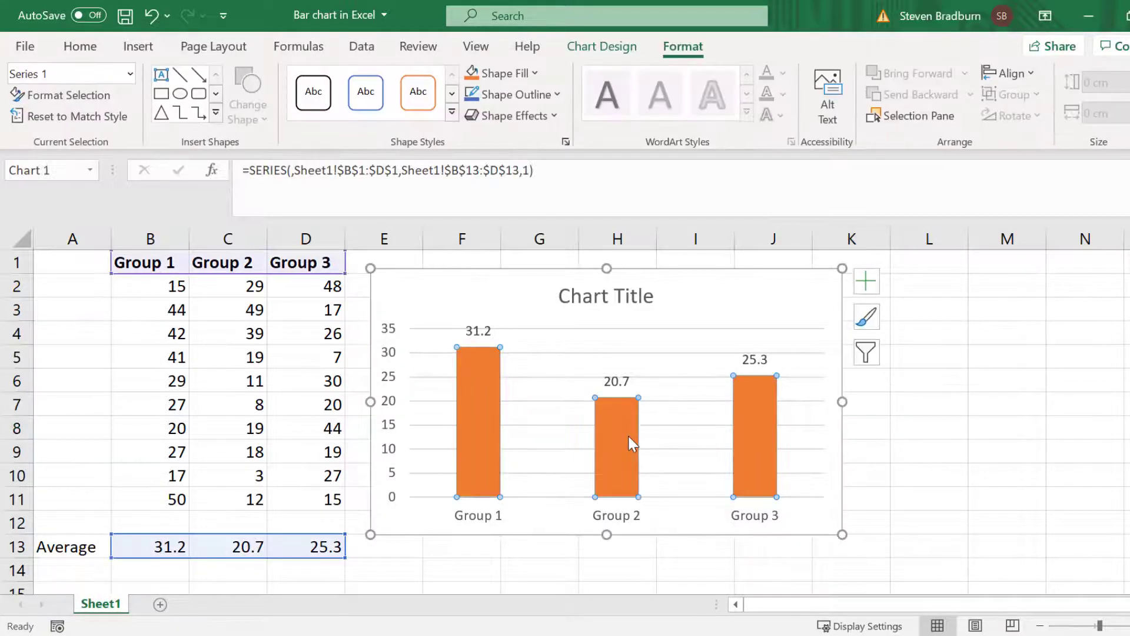
- Fill only the Group 2 bar with green, leaving Groups 1 and 3 orange
{"action": "left_click", "coordinate": [627, 436]}
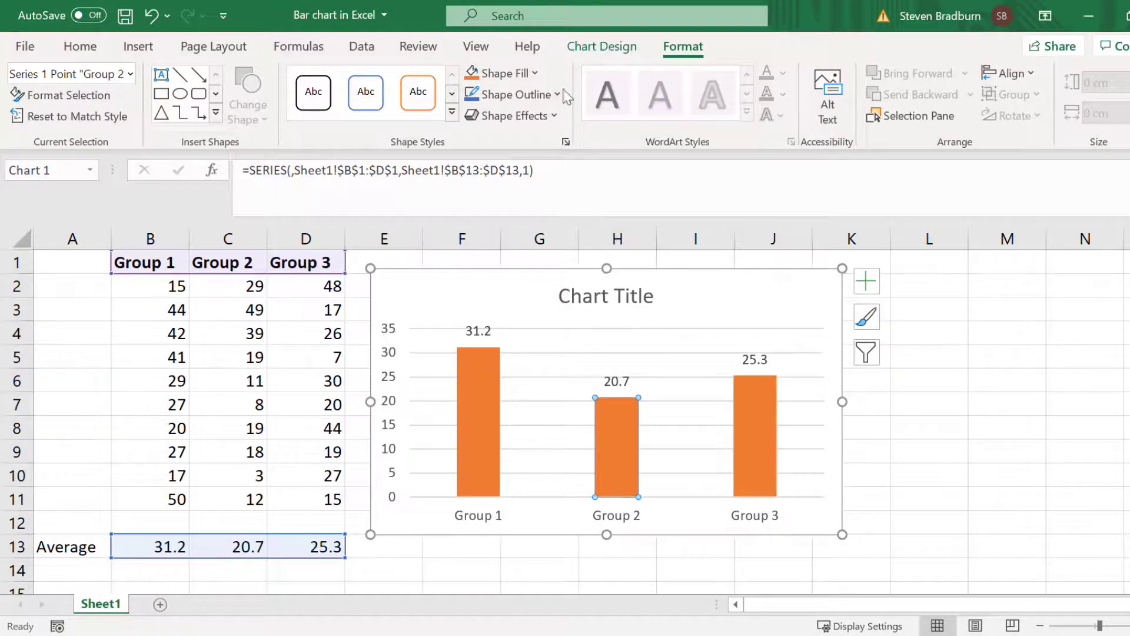
{"action": "left_click", "coordinate": [536, 73]}
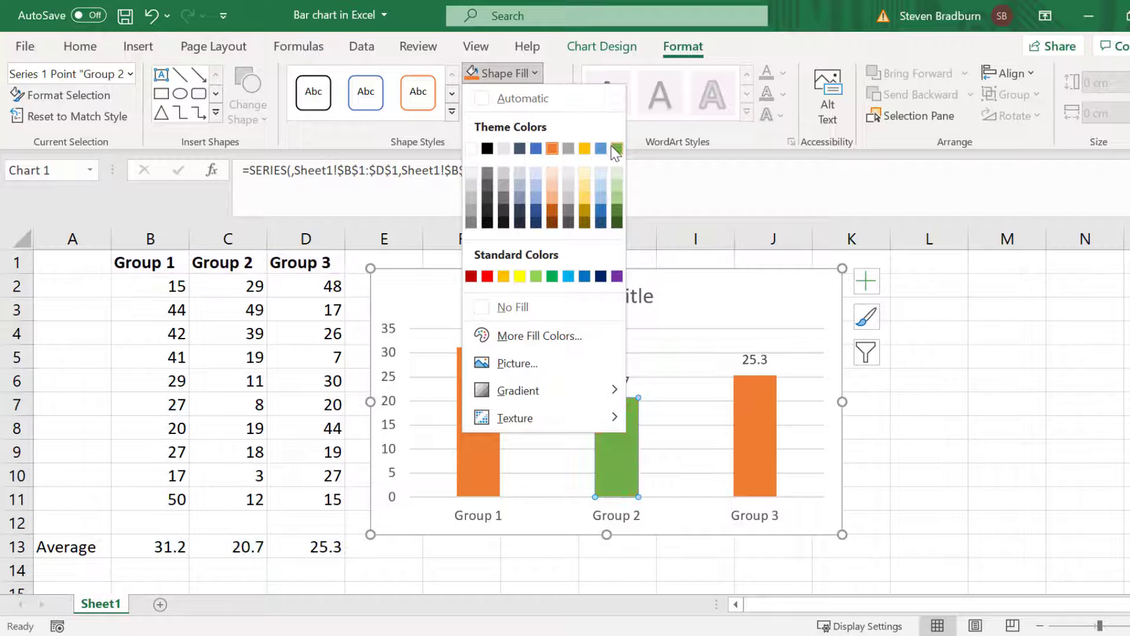
{"action": "key", "text": "Escape"}
{"action": "left_click", "coordinate": [910, 418]}
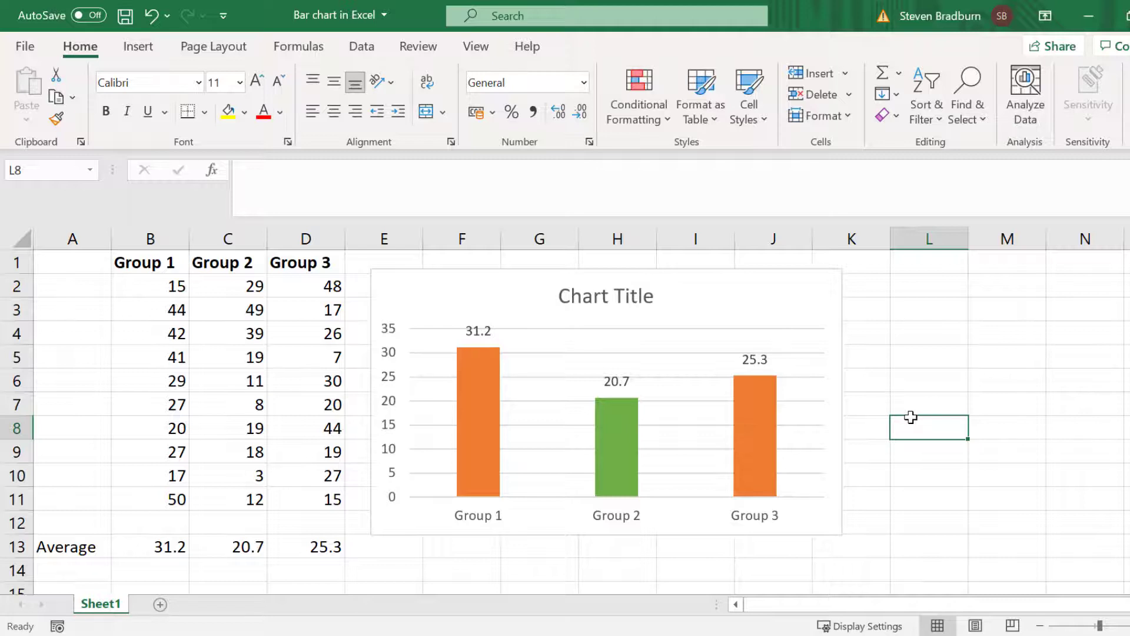
- Set the bar series gap width to 124% in Format Data Series
{"action": "right_click", "coordinate": [628, 429]}
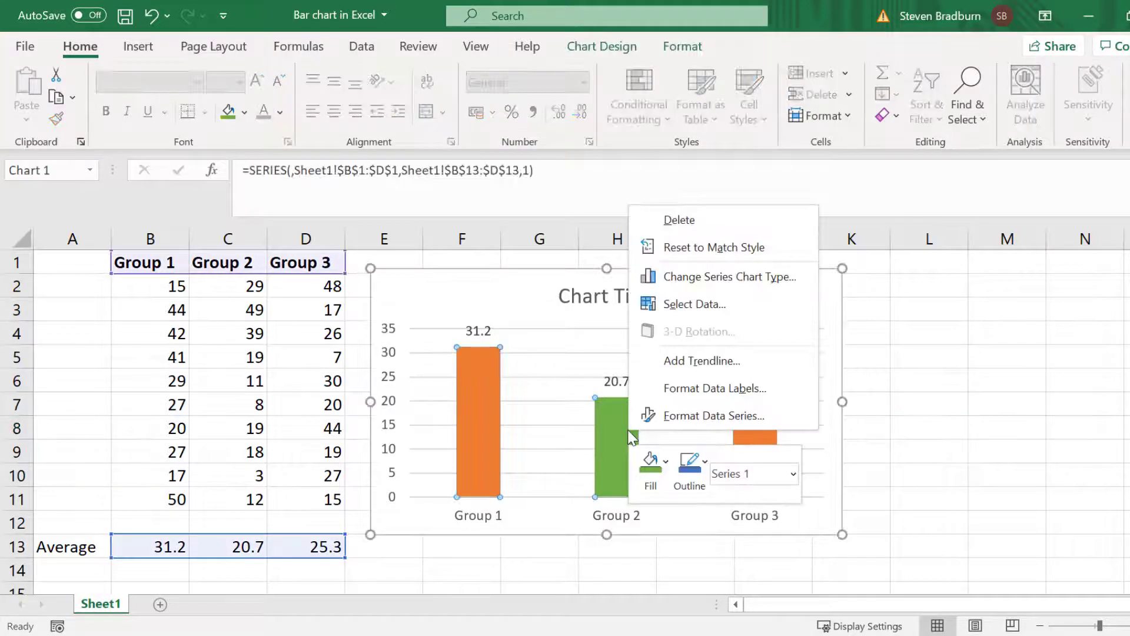
{"action": "key", "text": "Escape"}
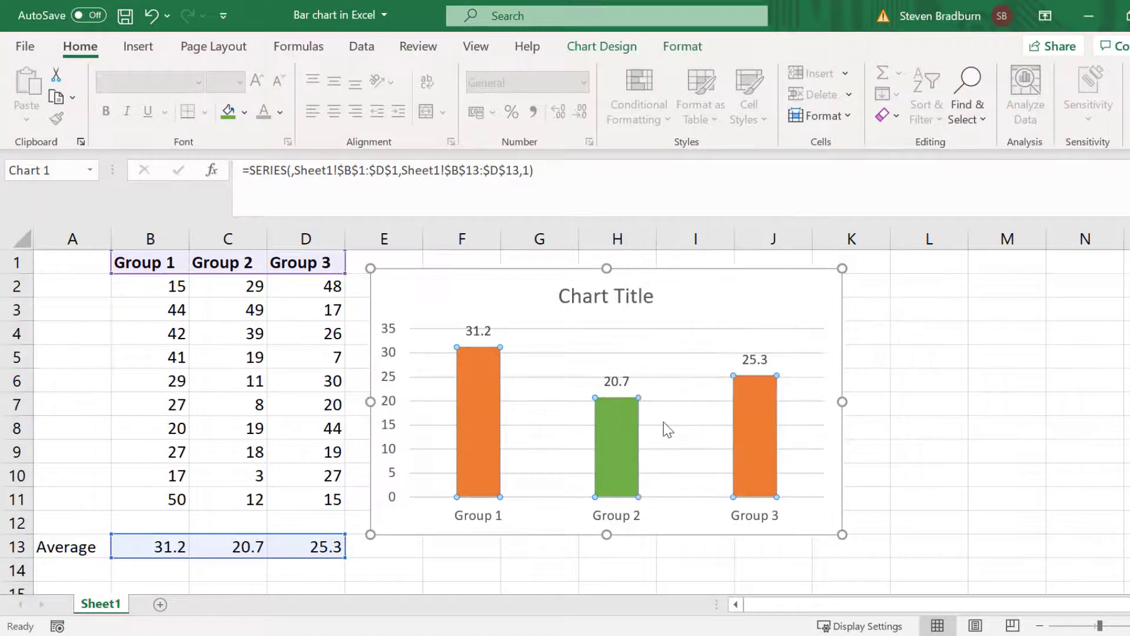
{"action": "key", "text": "ctrl+1"}
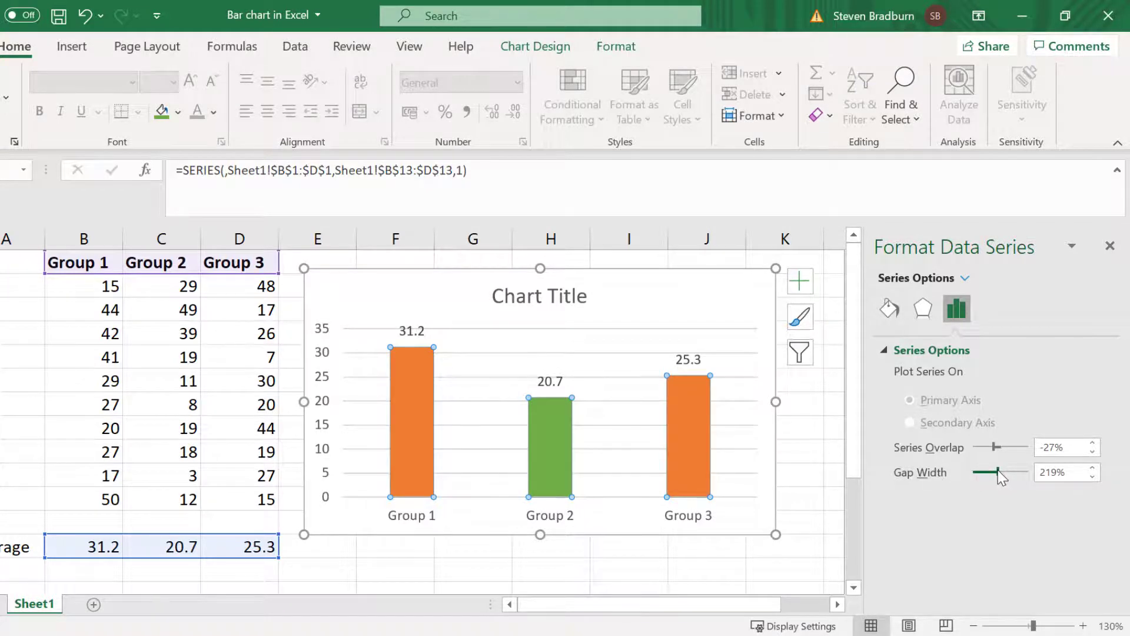
{"action": "mouse_move", "coordinate": [999, 472]}
{"action": "left_mouse_down"}
{"action": "mouse_move", "coordinate": [978, 471]}
{"action": "mouse_move", "coordinate": [1010, 469]}
{"action": "mouse_move", "coordinate": [988, 471]}
{"action": "left_mouse_up"}
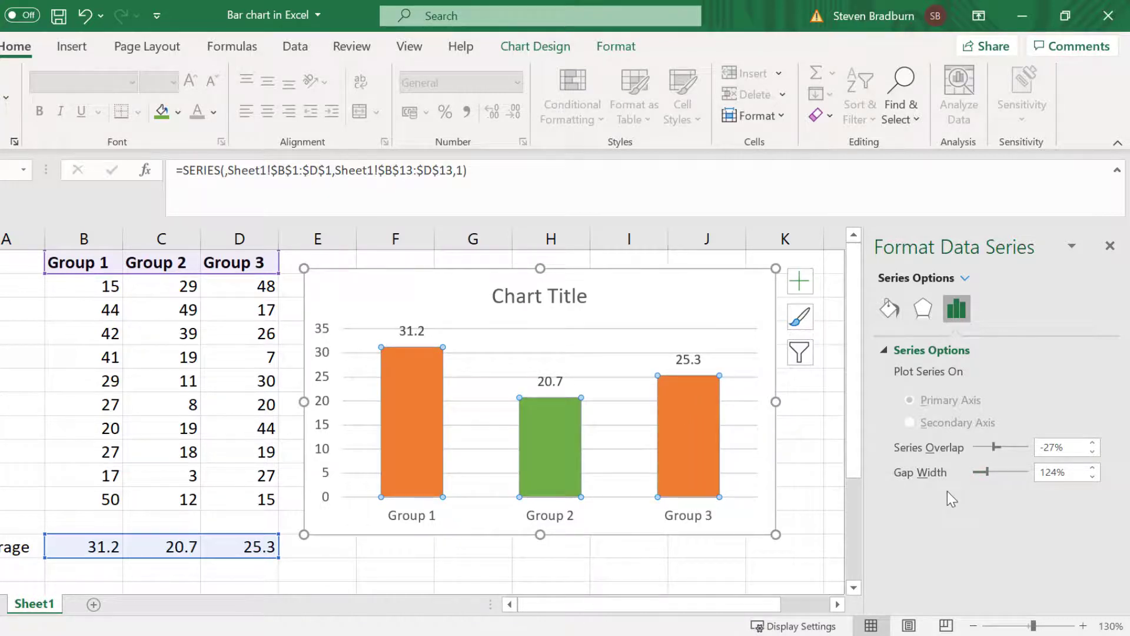
- Remove the horizontal gridlines and give the vertical axis a black outline
{"action": "left_click", "coordinate": [627, 354]}
{"action": "key", "text": "Escape"}
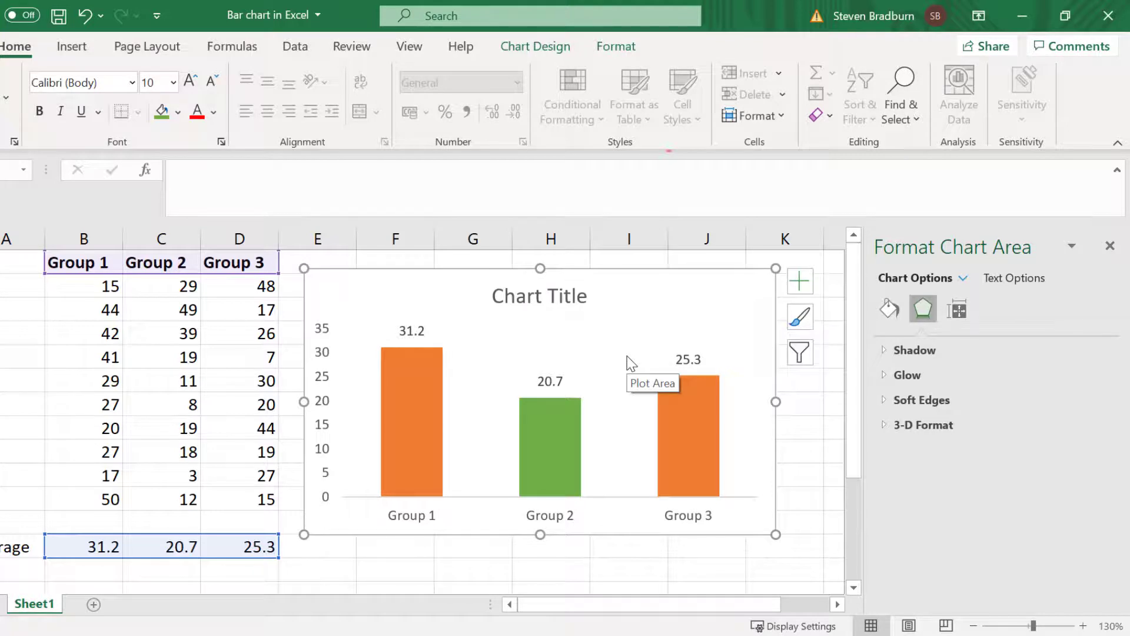
{"action": "left_click", "coordinate": [329, 358]}
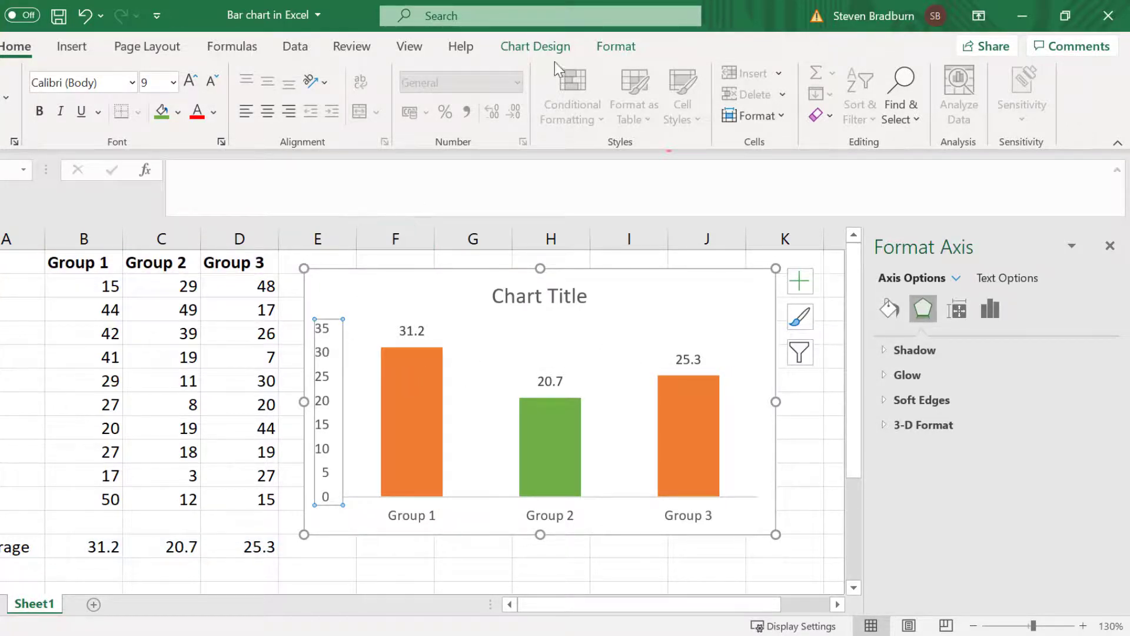
{"action": "left_click", "coordinate": [606, 49]}
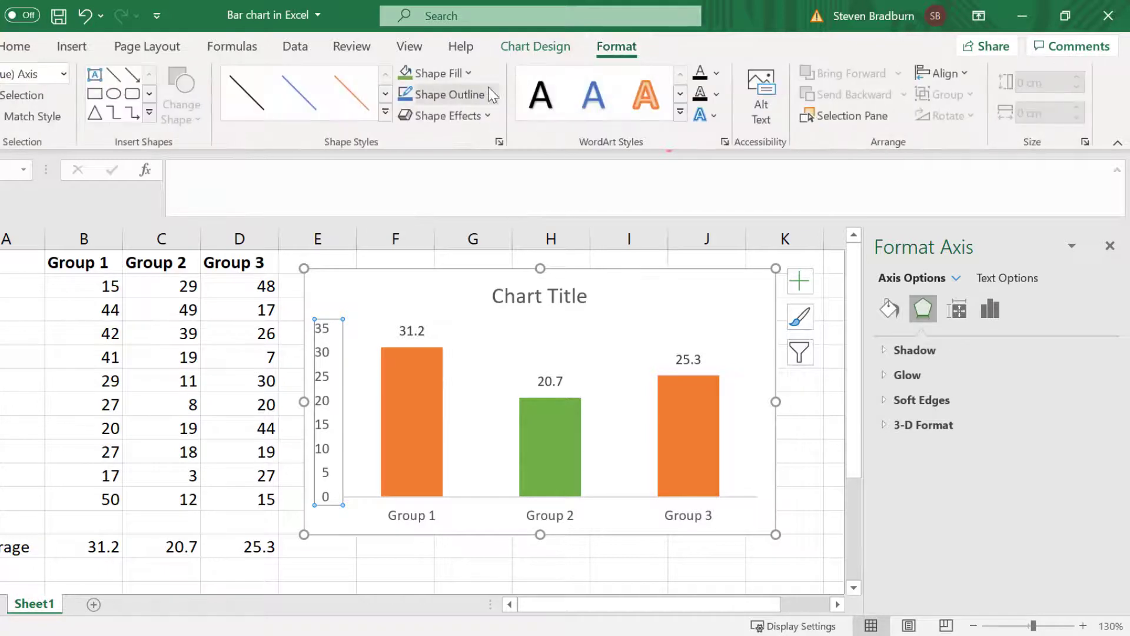
{"action": "left_click", "coordinate": [486, 92]}
{"action": "left_click", "coordinate": [420, 170]}
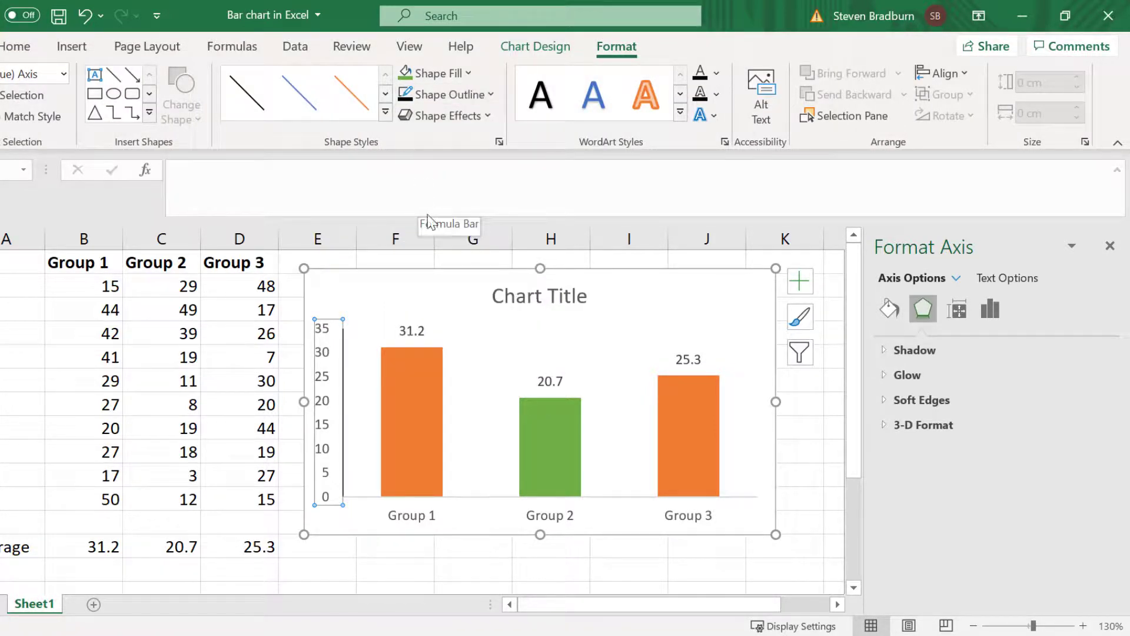
- Give the horizontal category axis a black outline
{"action": "left_click", "coordinate": [412, 516]}
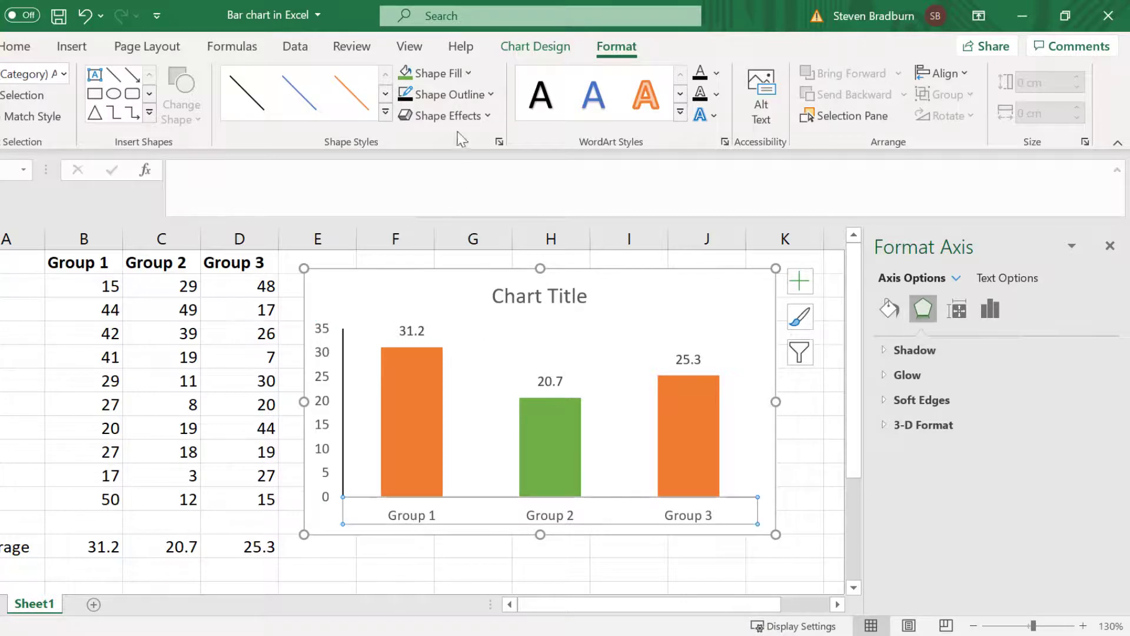
{"action": "left_click", "coordinate": [440, 93]}
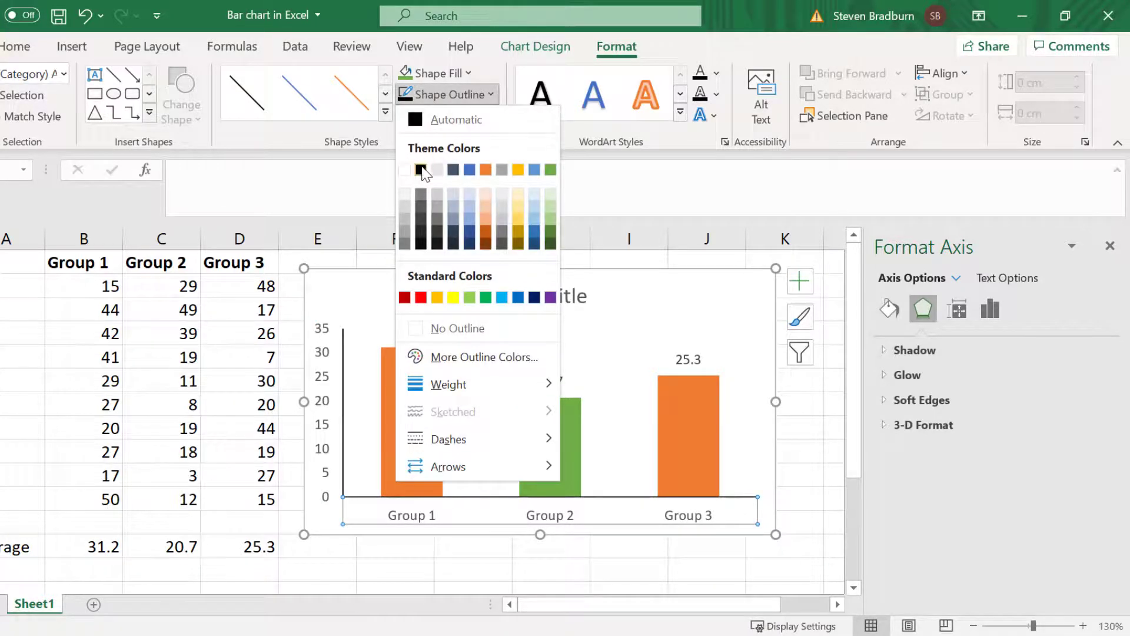
{"action": "left_click", "coordinate": [421, 169]}
{"action": "left_click", "coordinate": [796, 468]}
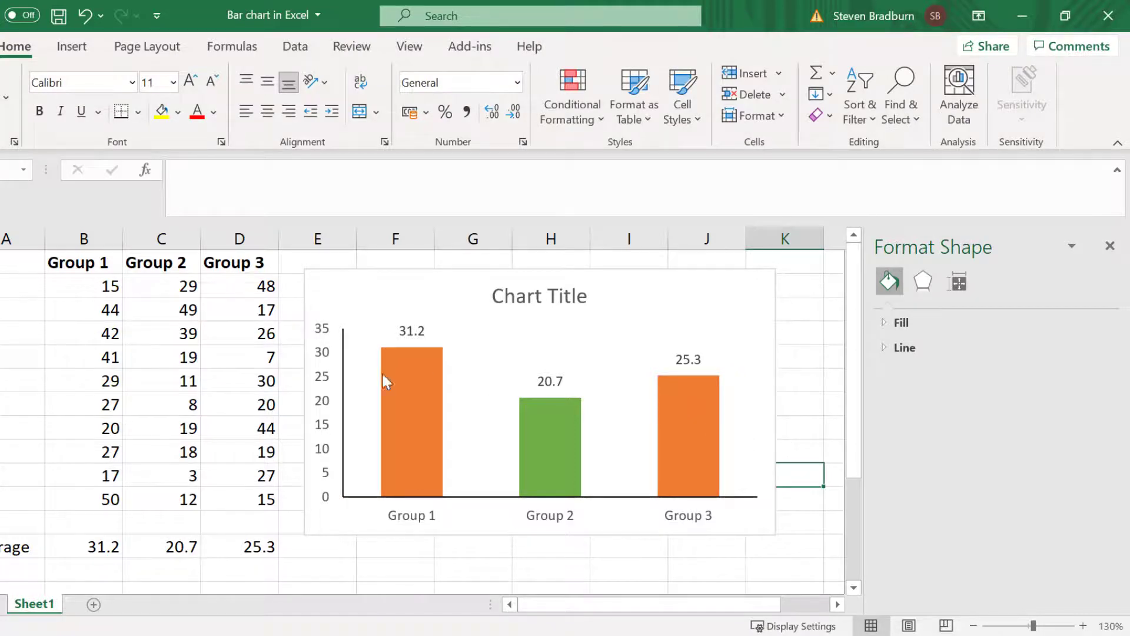
- Set the vertical axis major tick mark type to Outside
{"action": "right_click", "coordinate": [321, 376]}
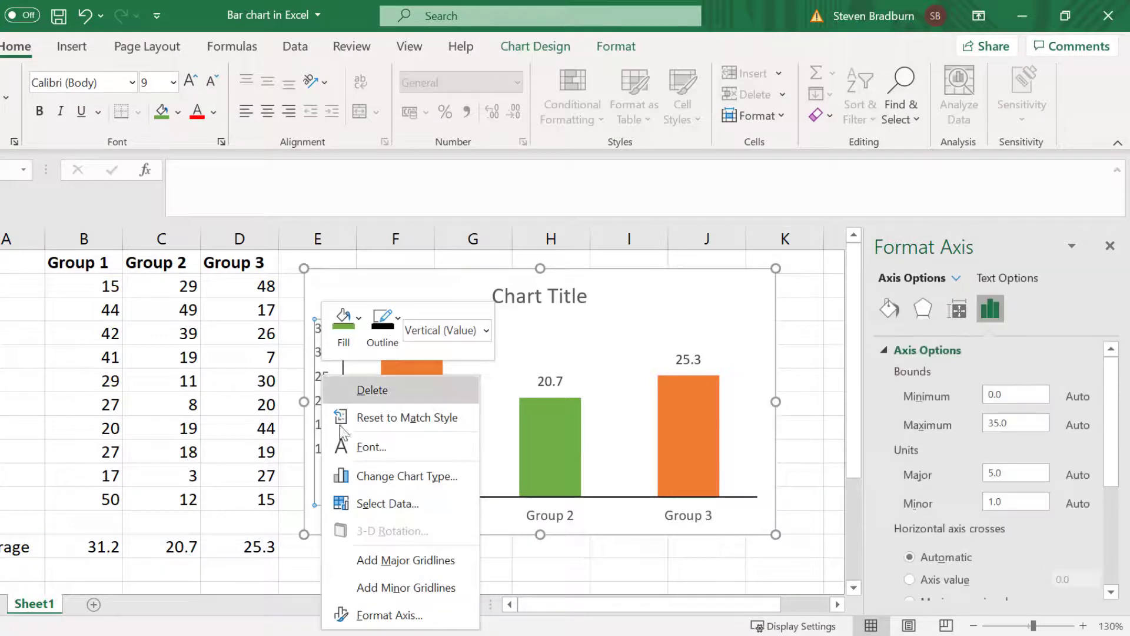
{"action": "left_click", "coordinate": [394, 608]}
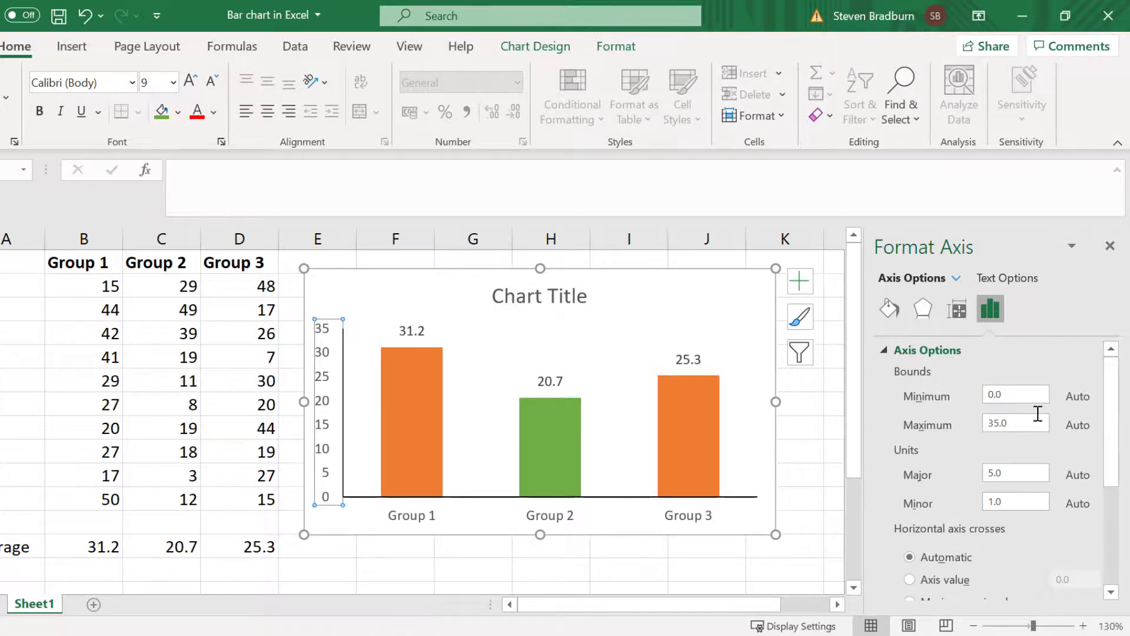
{"action": "scroll", "coordinate": [1120, 389], "scroll_direction": "down", "scroll_amount": 6}
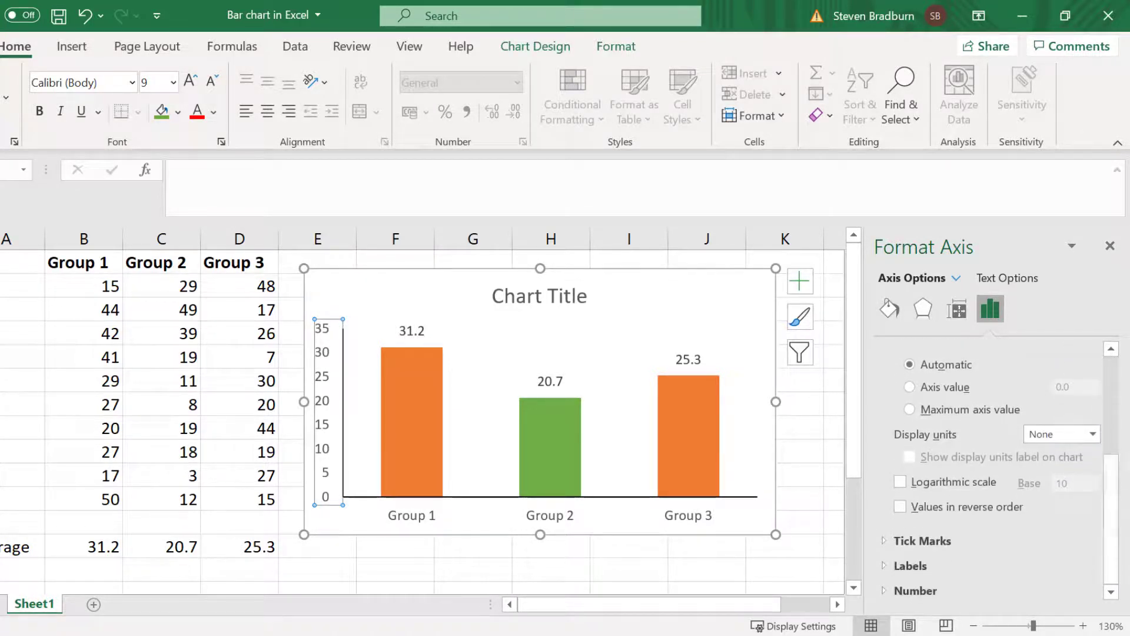
{"action": "left_click", "coordinate": [896, 540]}
{"action": "scroll", "coordinate": [1106, 535], "scroll_direction": "down", "scroll_amount": 2}
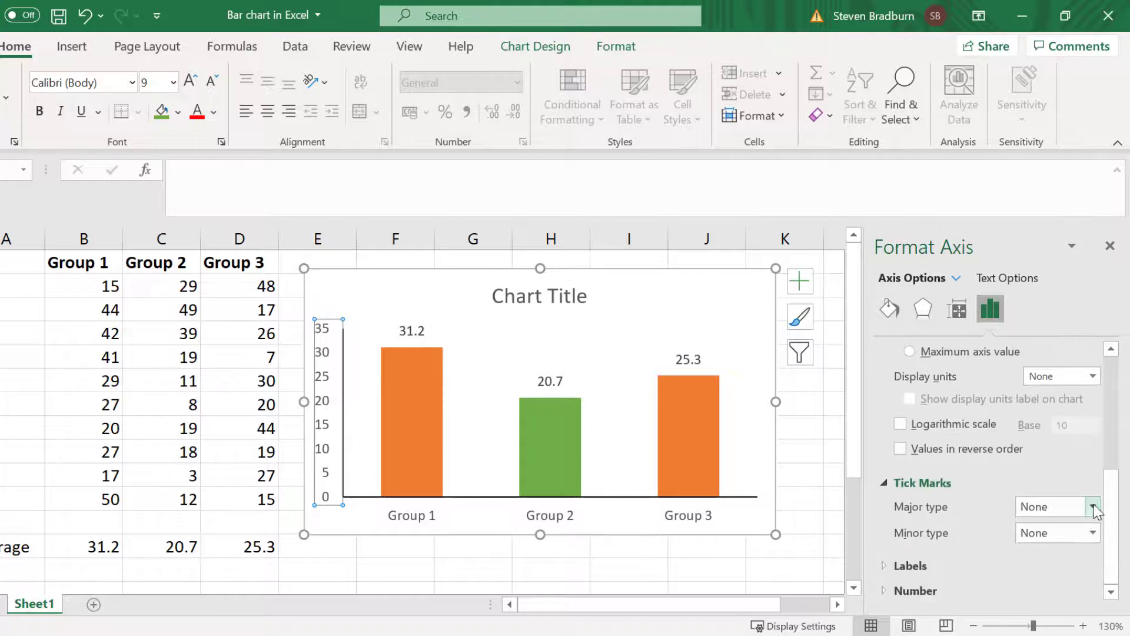
{"action": "left_click", "coordinate": [1093, 506]}
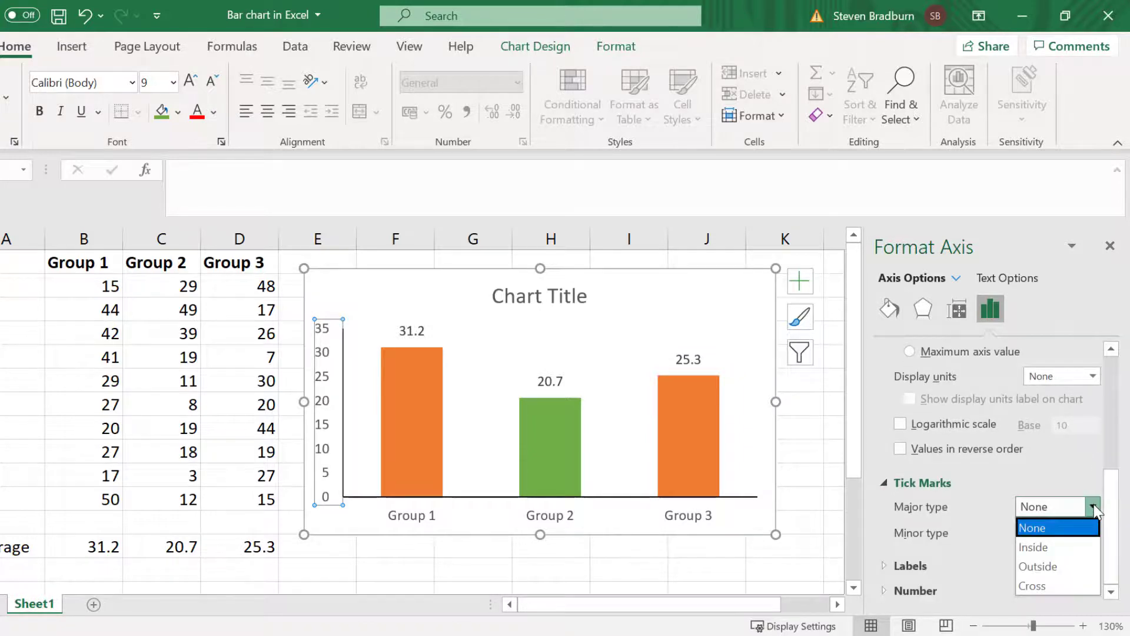
{"action": "left_click", "coordinate": [1079, 568]}
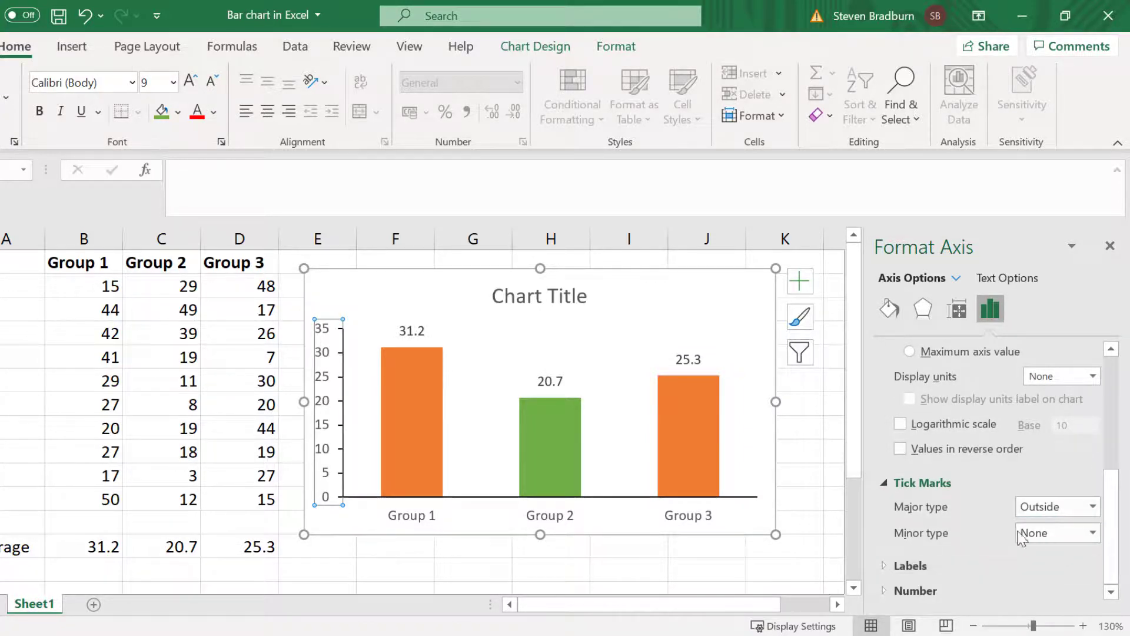
- Add a primary vertical axis title to the chart and label it 'Measurement 1'
{"action": "left_click", "coordinate": [743, 291]}
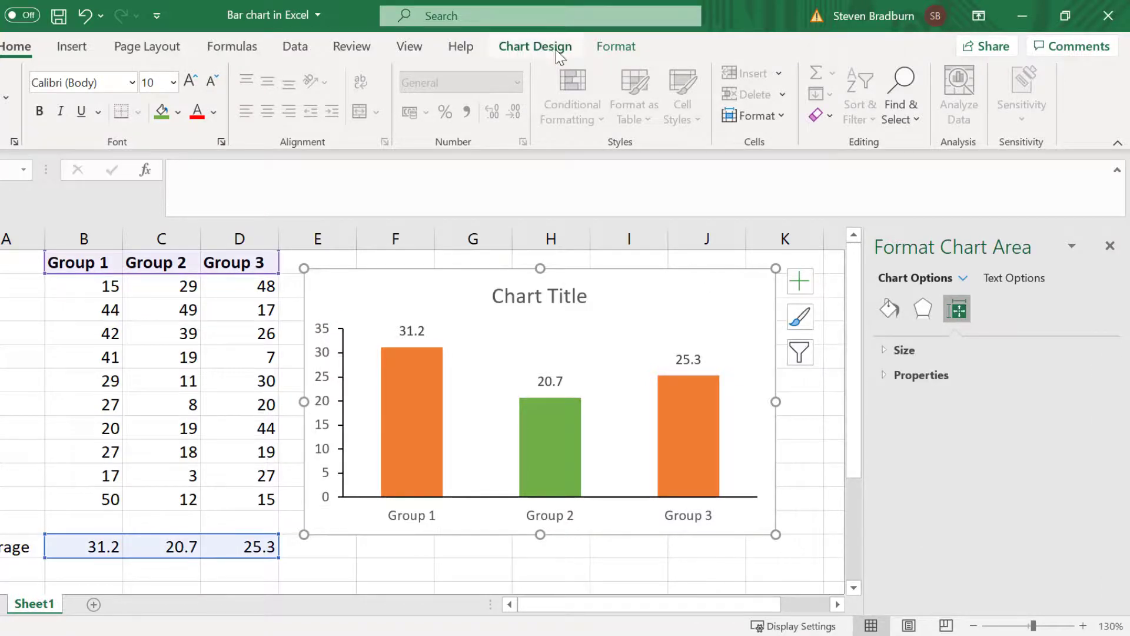
{"action": "left_click", "coordinate": [553, 49]}
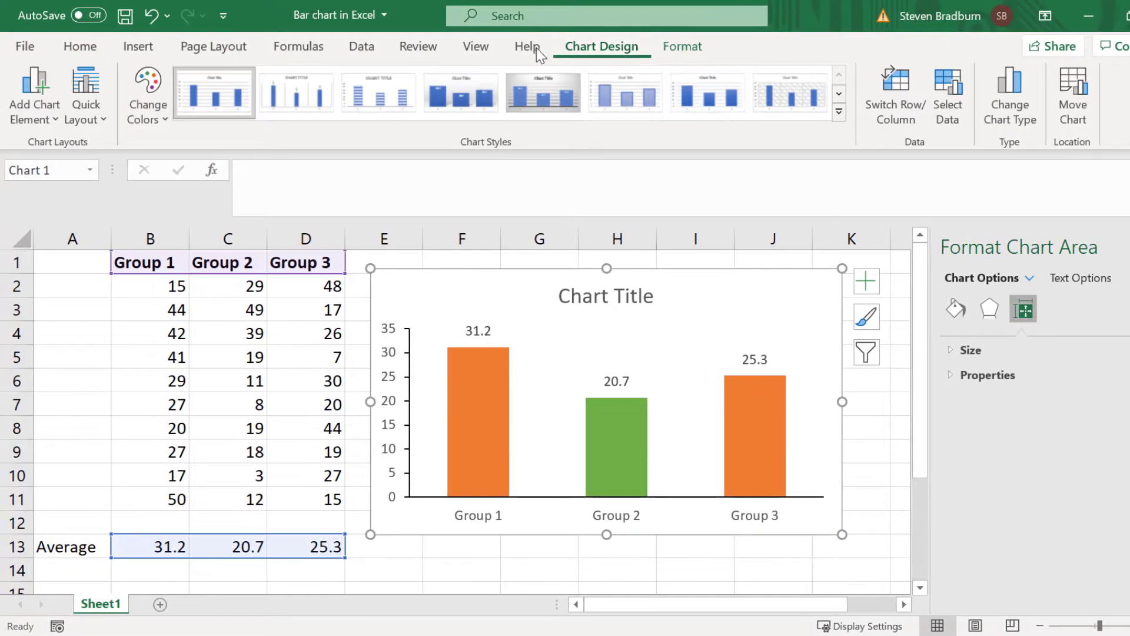
{"action": "left_click", "coordinate": [47, 108]}
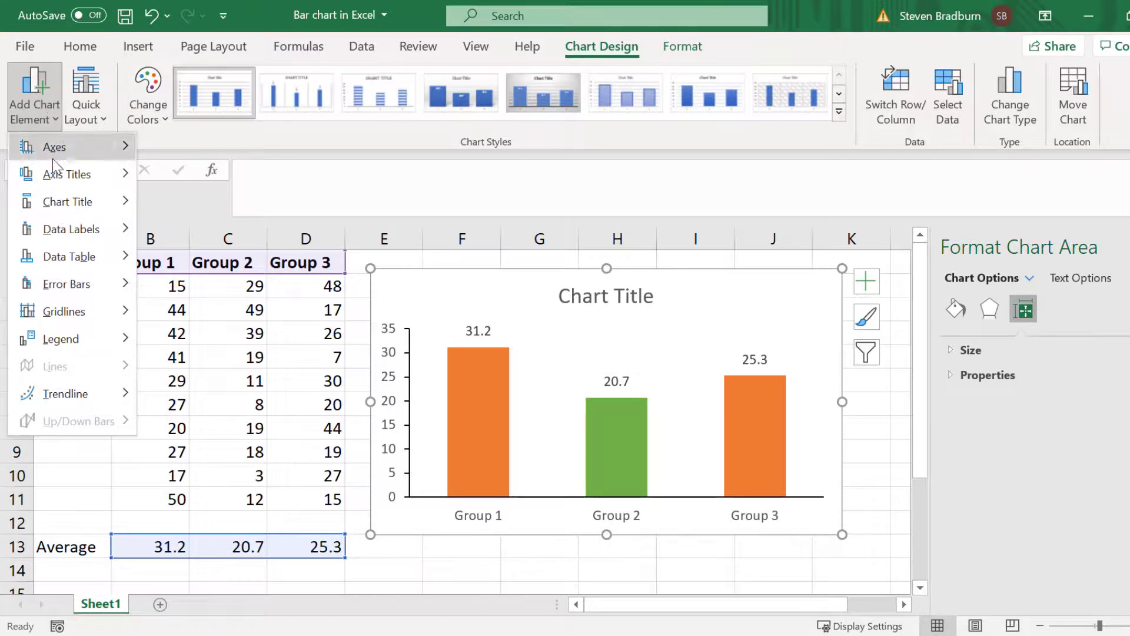
{"action": "mouse_move", "coordinate": [56, 169]}
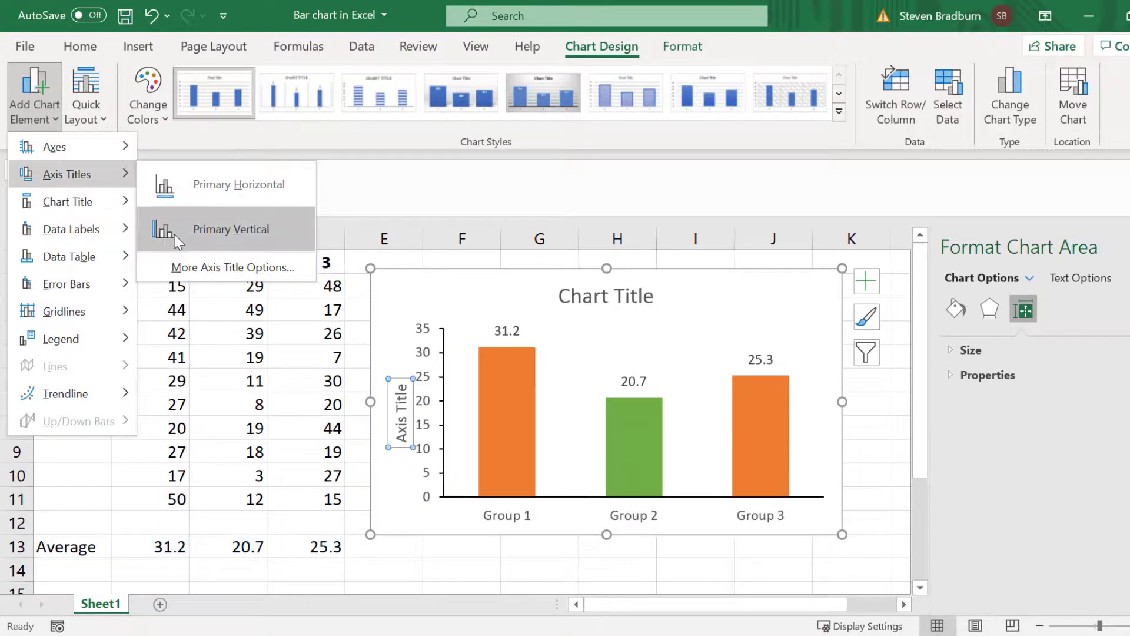
{"action": "left_click", "coordinate": [230, 229]}
{"action": "triple_click", "coordinate": [401, 406]}
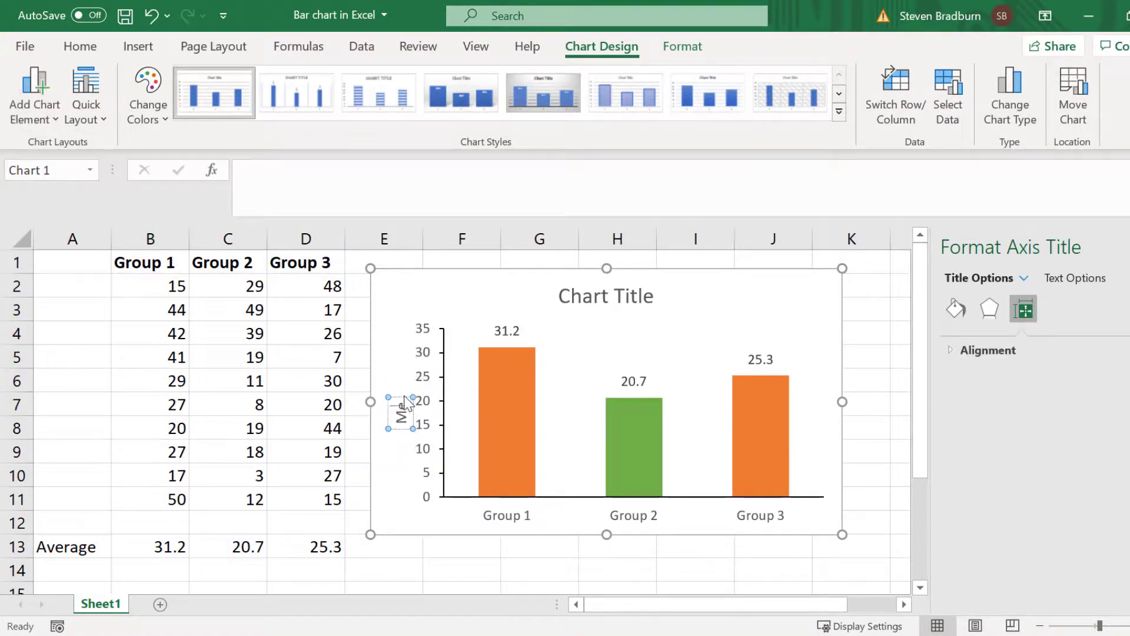
{"action": "type", "text": "Measurement 1"}
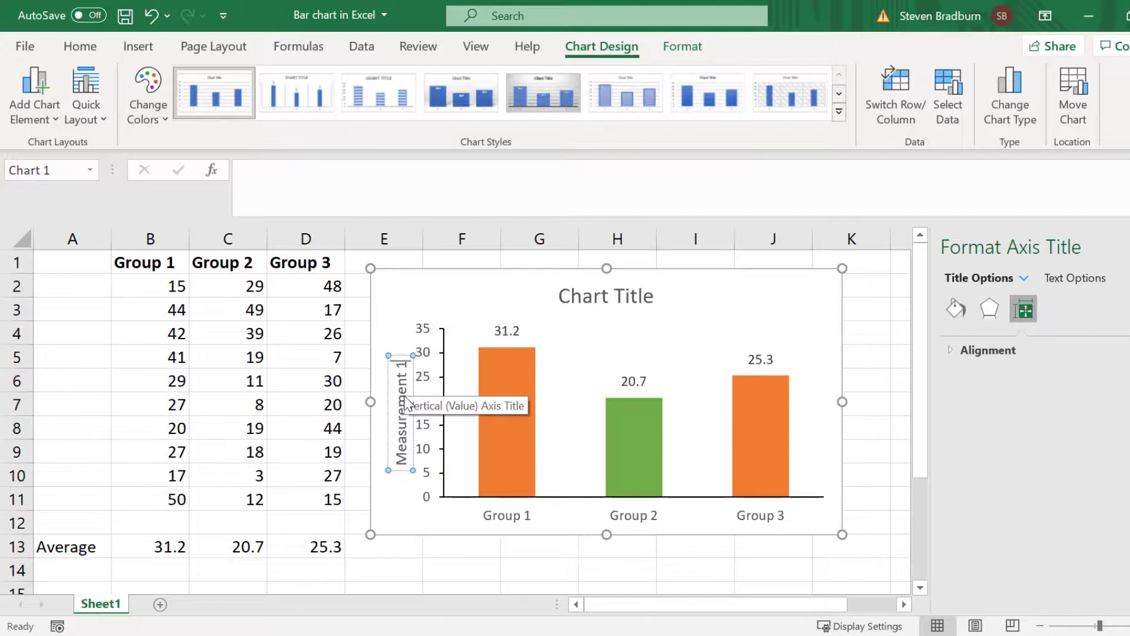
{"action": "left_click", "coordinate": [439, 554]}
- Delete the placeholder chart title, leaving only the 'Measurement 1' axis title
{"action": "left_click", "coordinate": [605, 298]}
{"action": "key", "text": "Delete"}
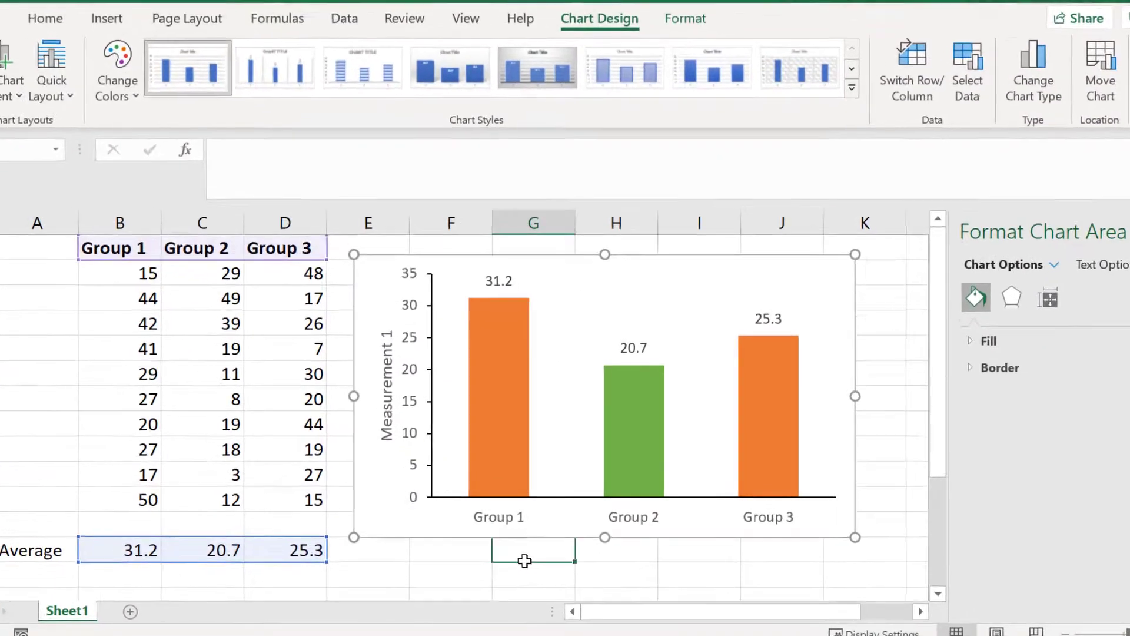
{"action": "left_click", "coordinate": [524, 560]}
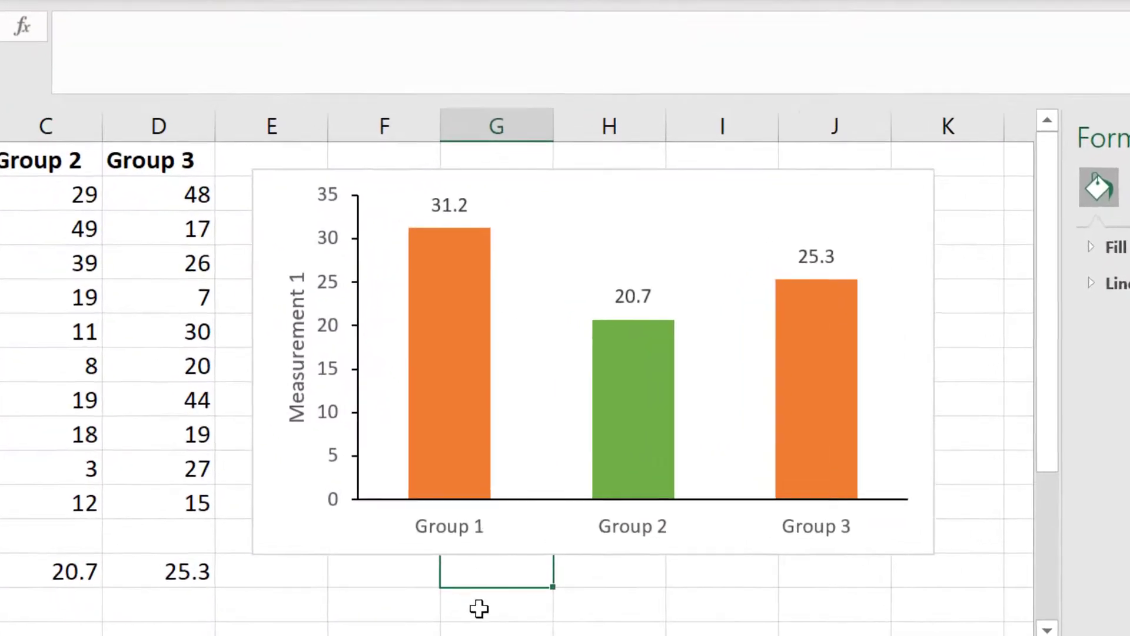